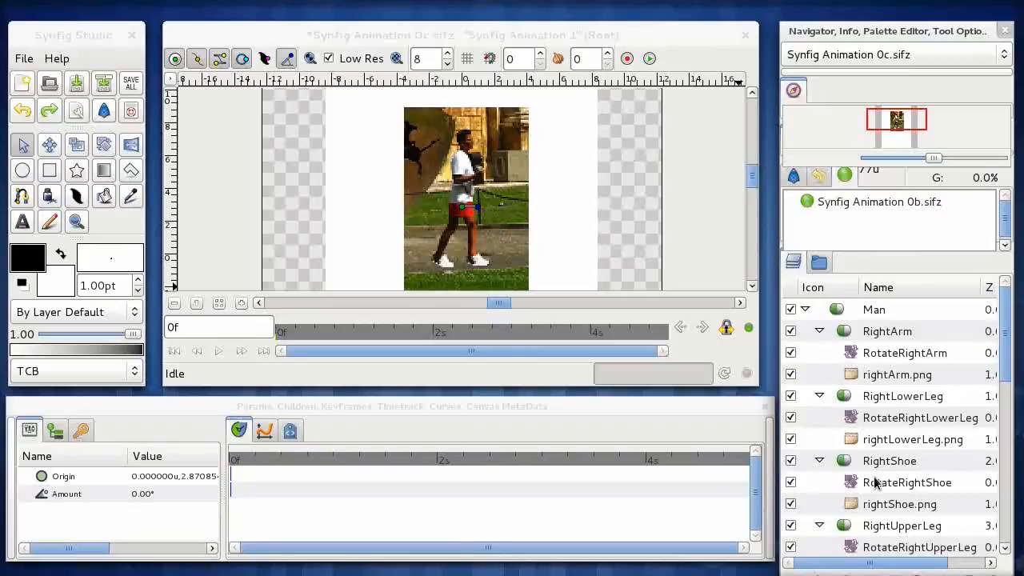
Rotate the right arm by about -35° using the RotateRightArm layer, and undo the rotation
scroll(870, 487, "down", 3)
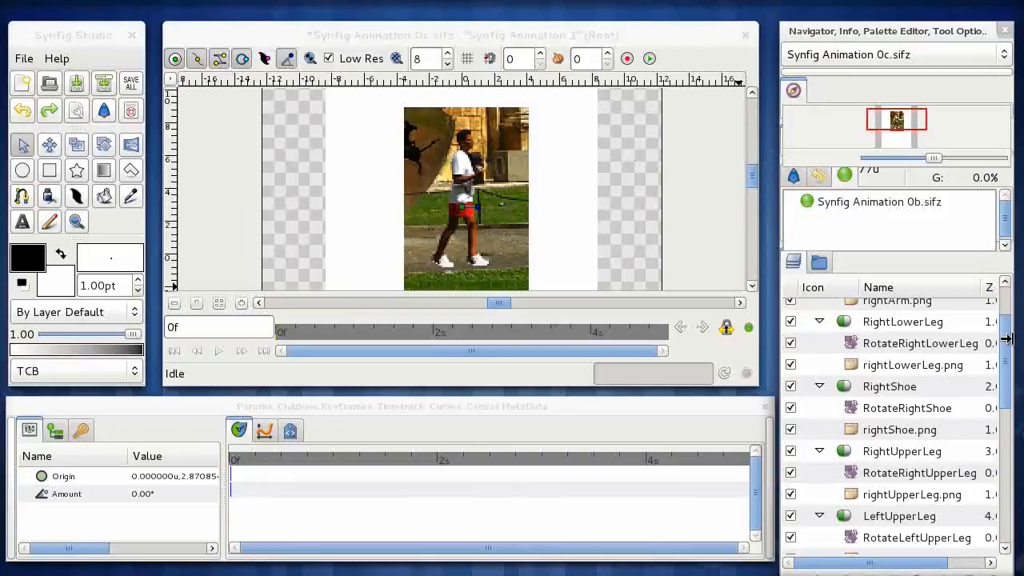
left_click_drag(1005, 366, 998, 343)
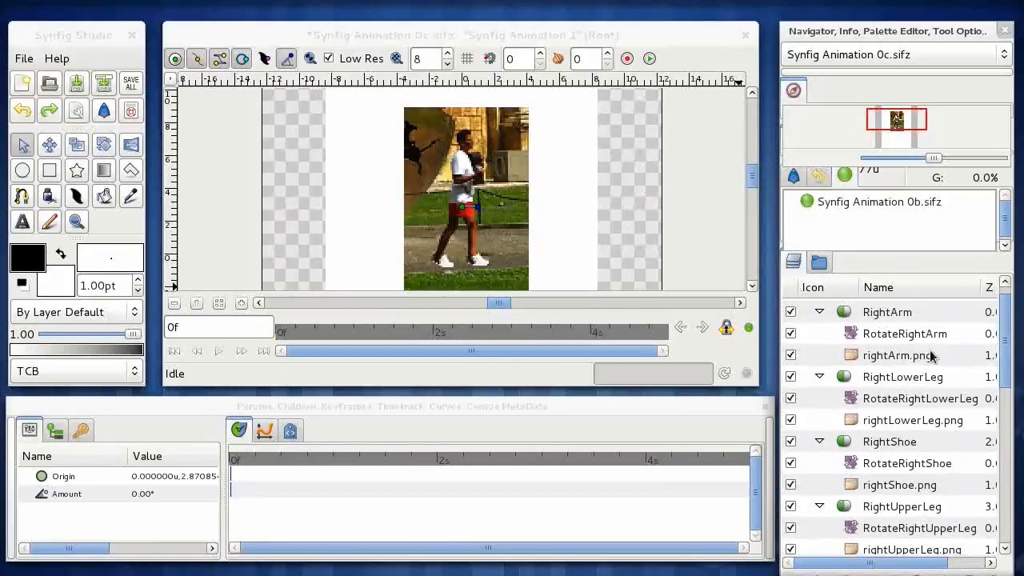
left_click(880, 334)
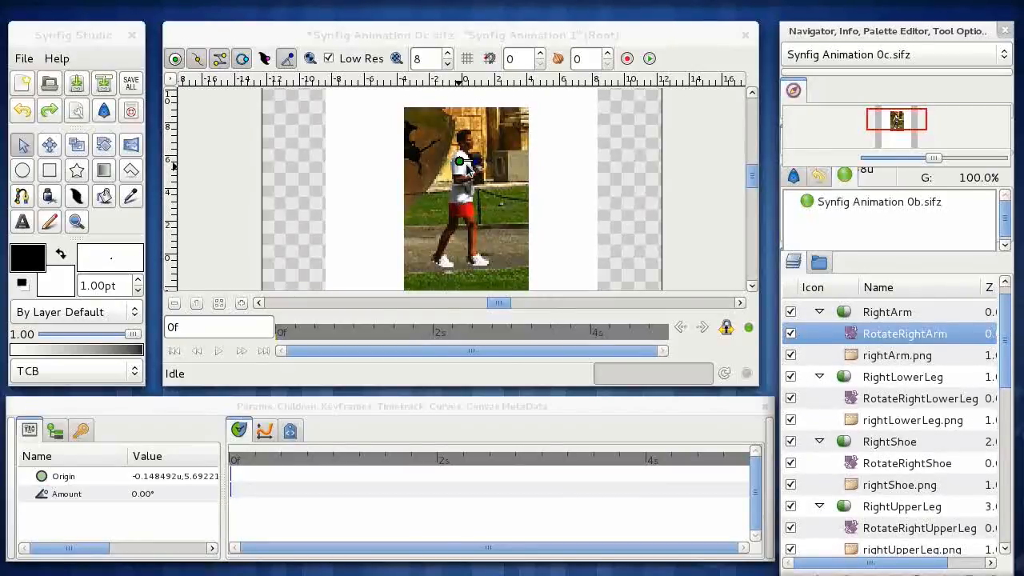
left_click(472, 169)
left_click_drag(473, 171, 494, 198)
key("ctrl+z")
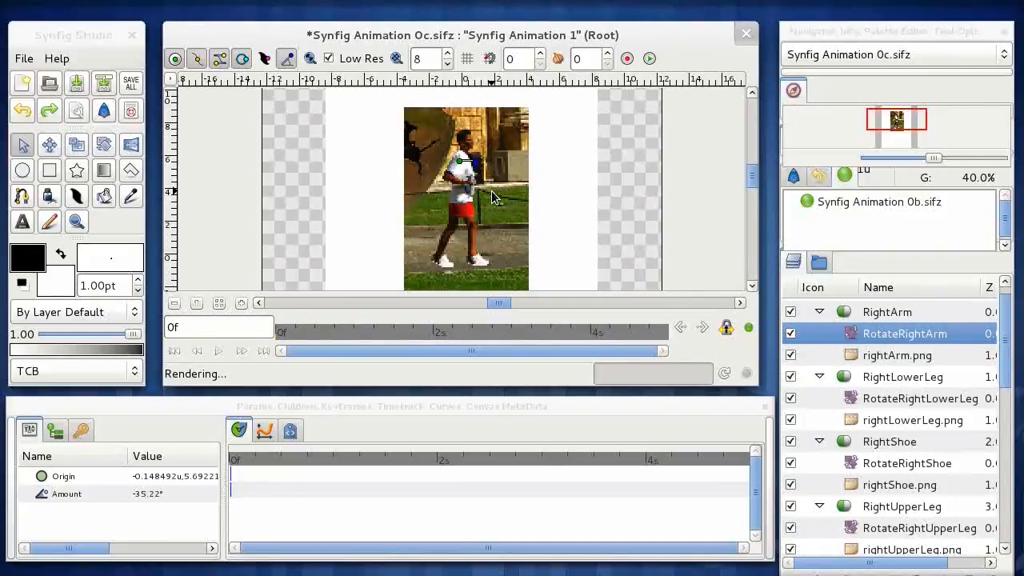
Select the Man group, and collapse and re-expand its RightArm and RightLowerLeg subgroups
left_click_drag(1006, 357, 1007, 326)
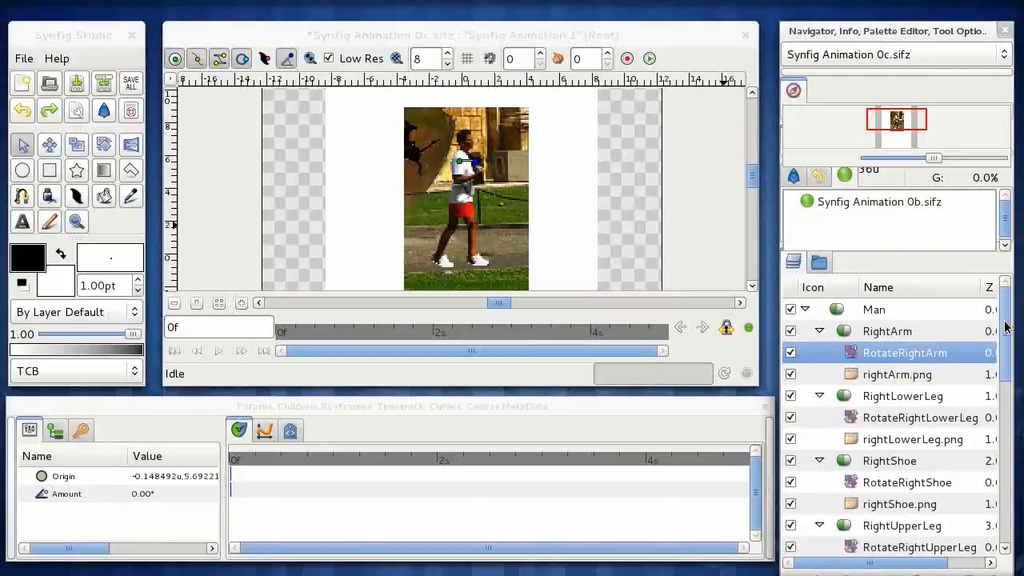
left_click(838, 311)
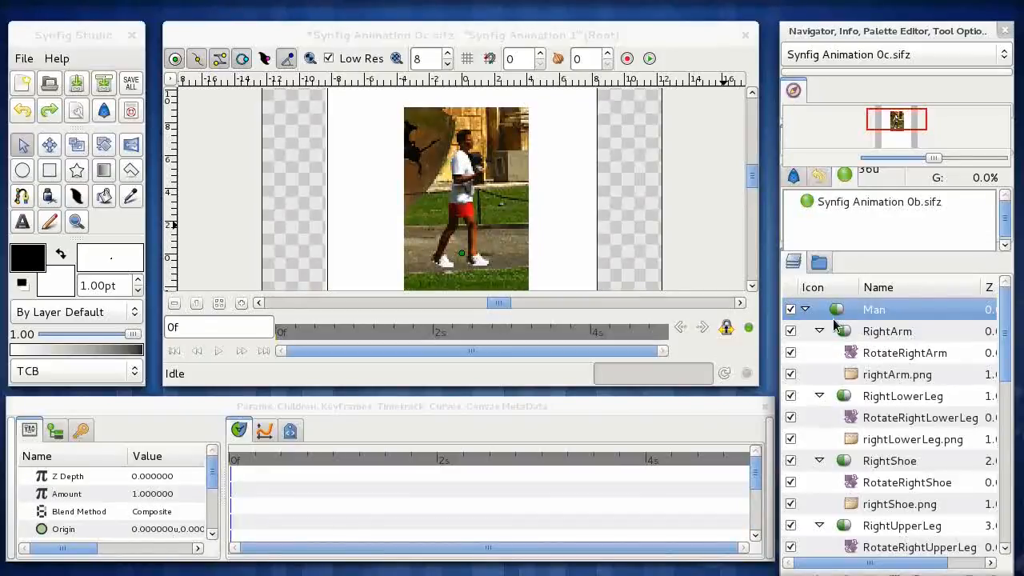
left_click(820, 330)
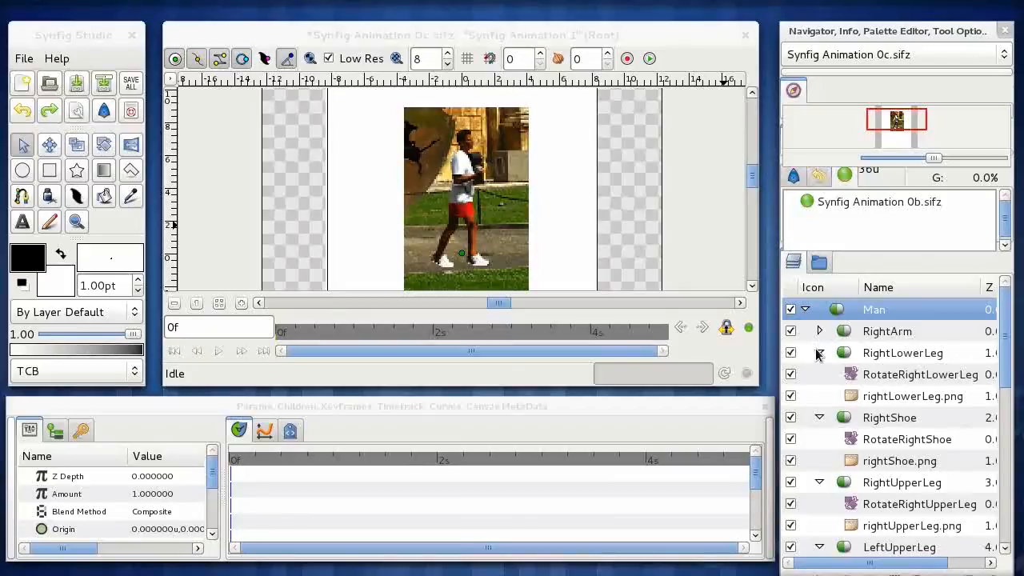
left_click(819, 331)
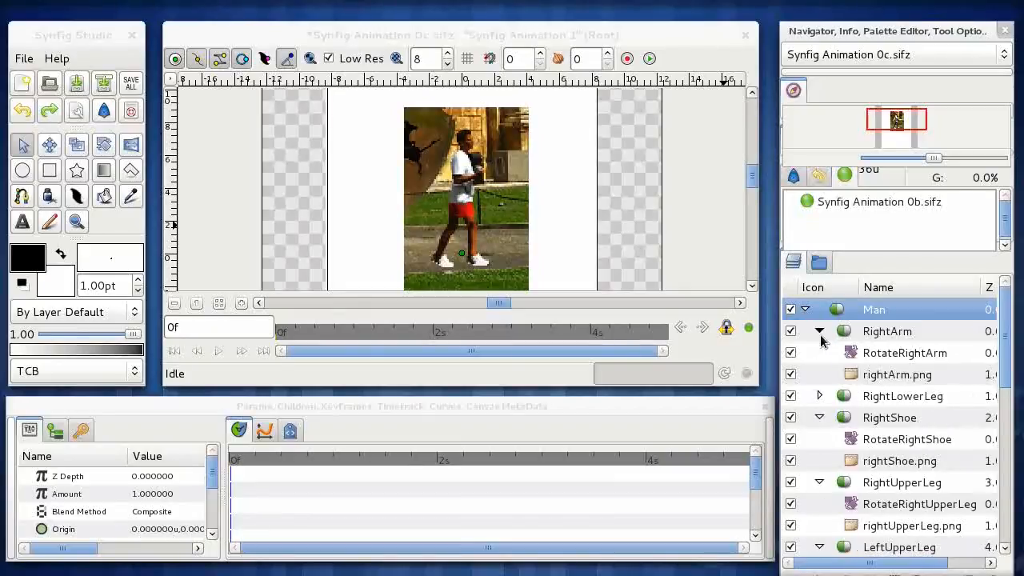
left_click(821, 397)
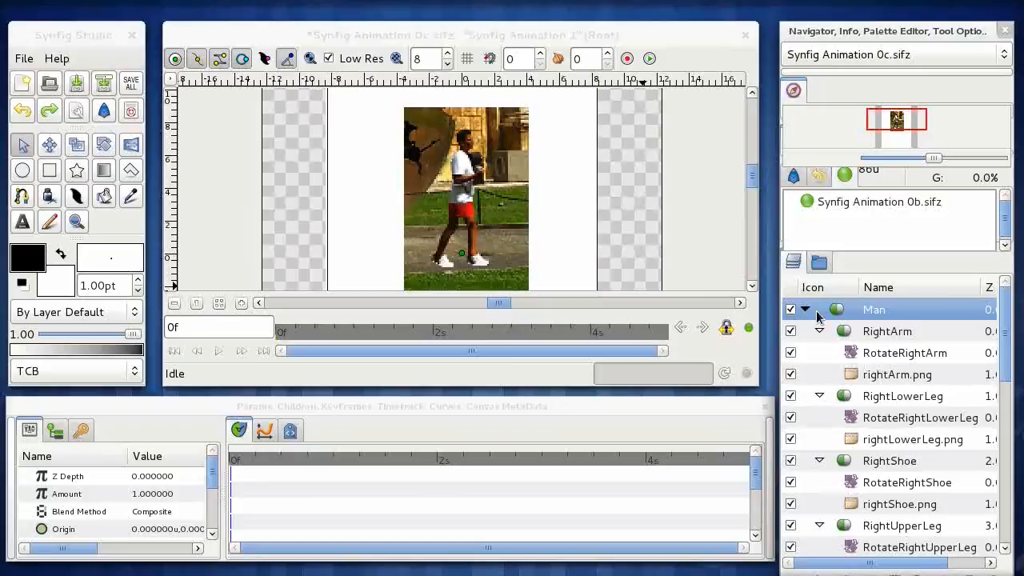
Move the whole Man group about 1.24 units forward along the path, and undo the move
left_click(462, 258)
left_click_drag(463, 257, 481, 258)
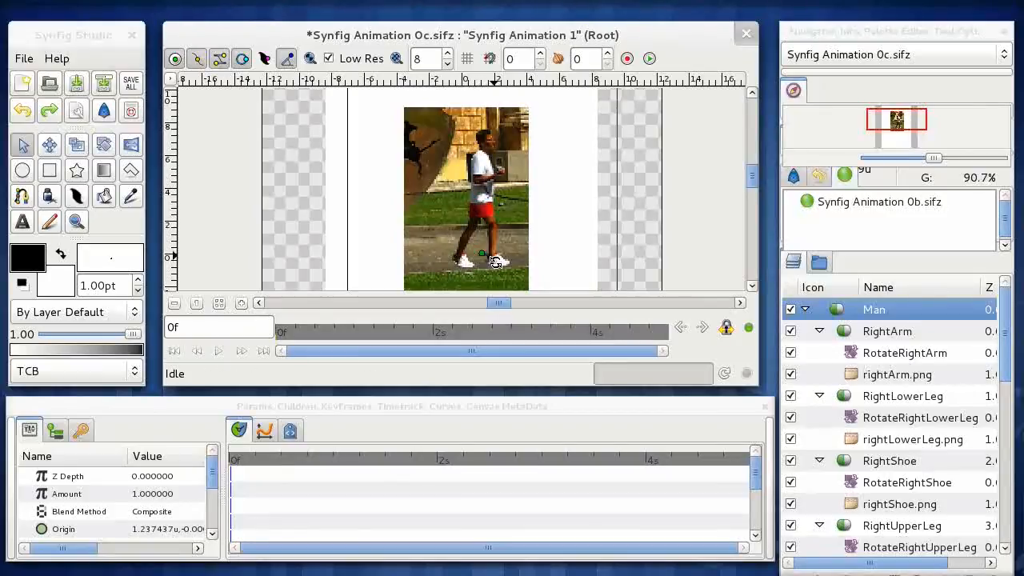
key("ctrl+z")
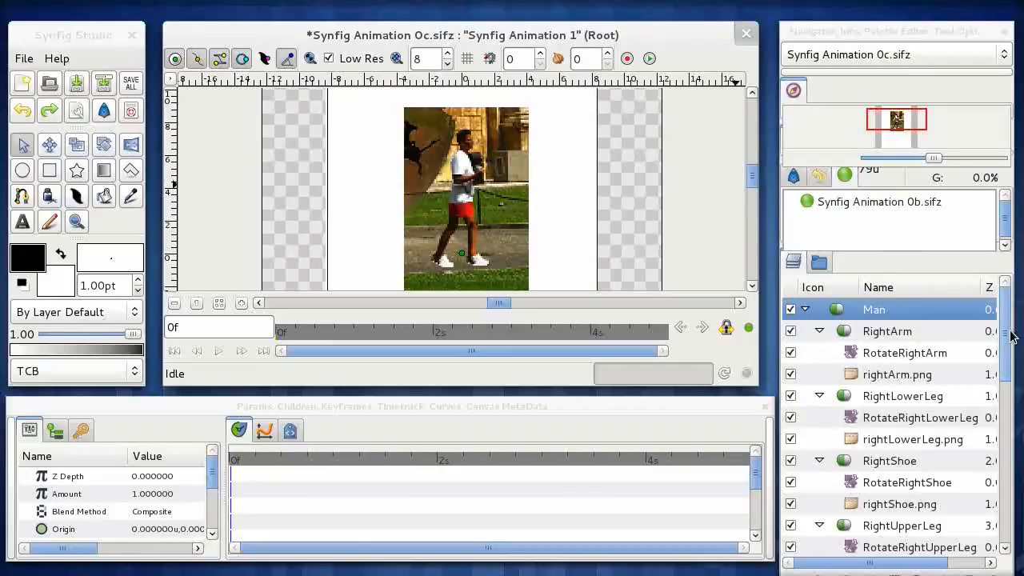
Rotate the trunk by about -40° using the RotateTrunk layer, and undo the rotation
left_click(1009, 374)
left_click_drag(1009, 373, 1014, 415)
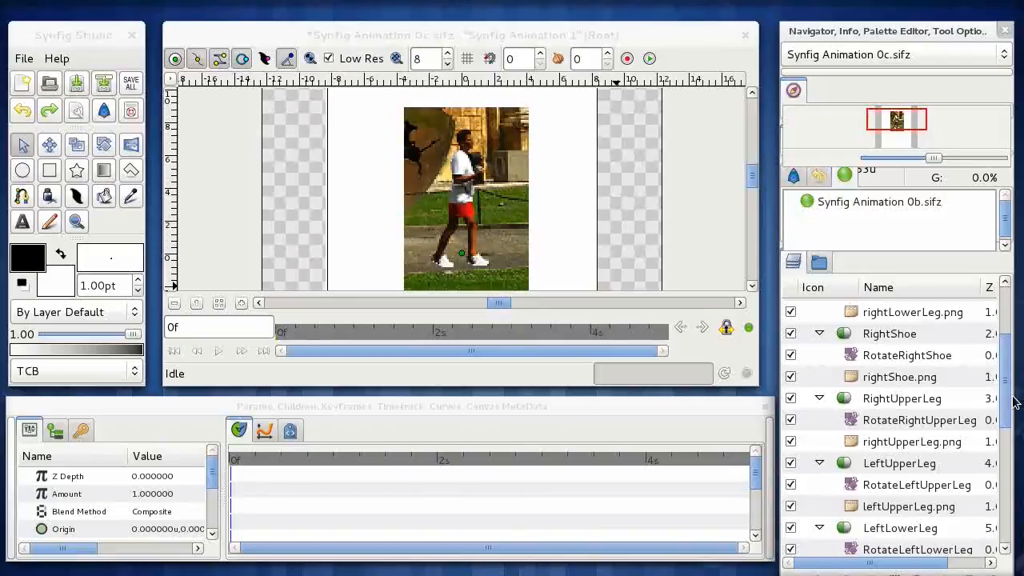
left_click_drag(1010, 412, 1020, 530)
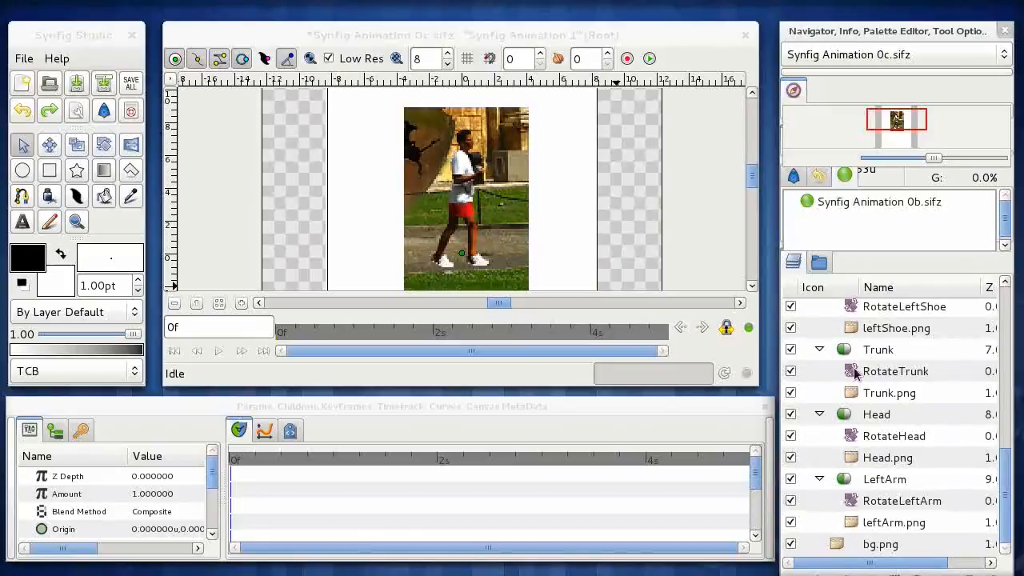
left_click(885, 374)
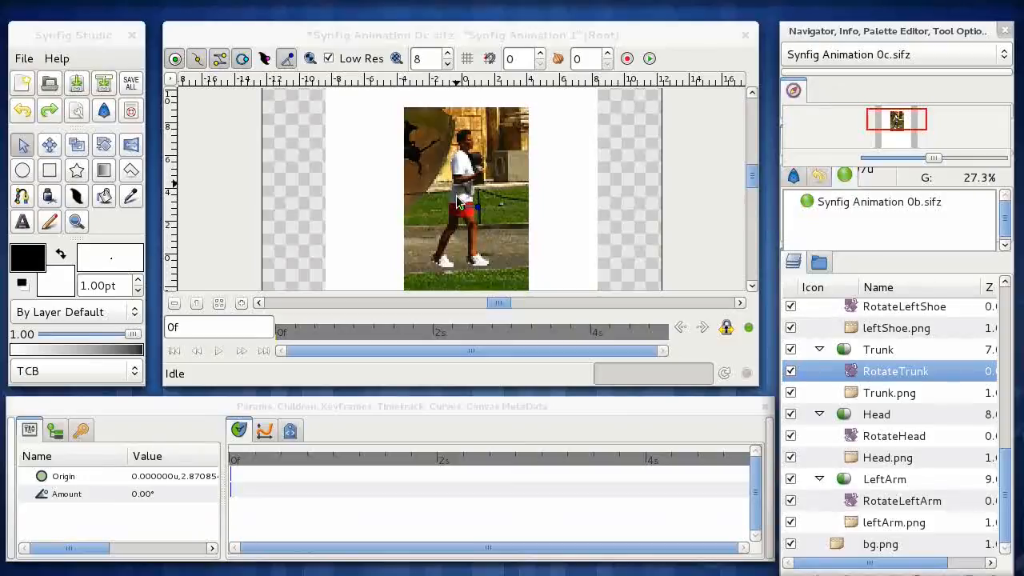
left_click_drag(478, 211, 476, 224)
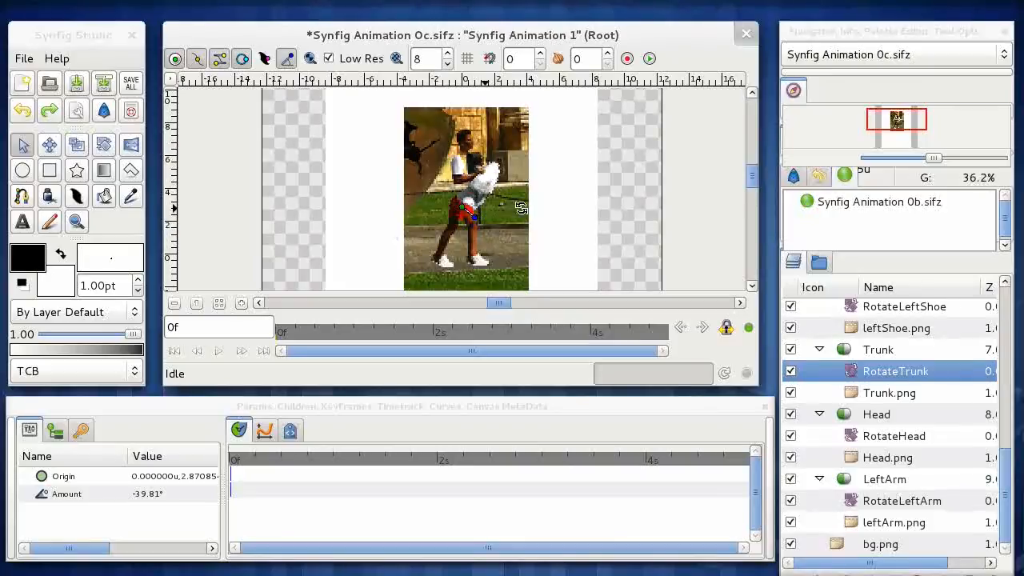
key("ctrl+z")
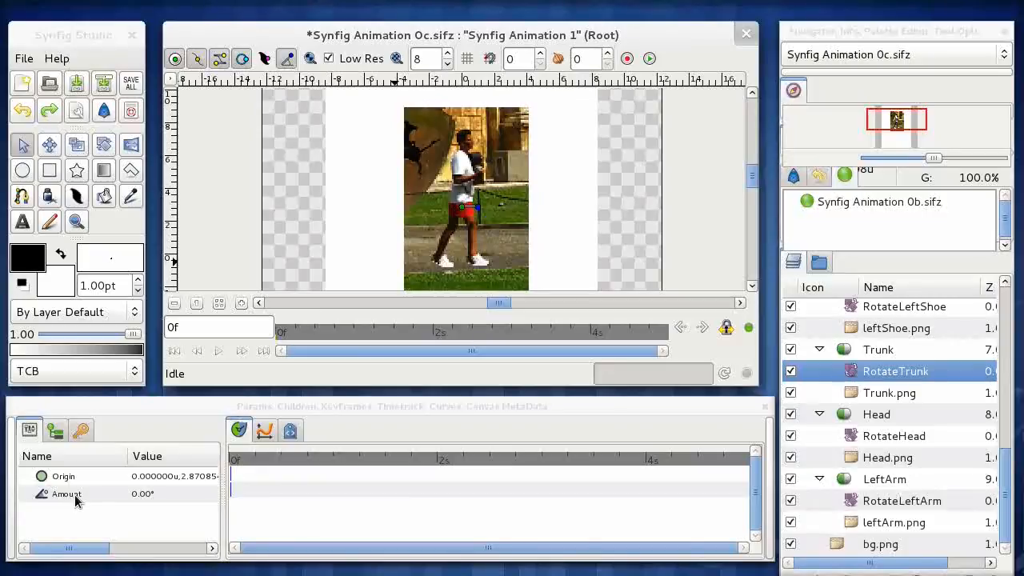
Export the Amount value of the RotateTrunk layer under the name RotateTrunk
right_click(148, 497)
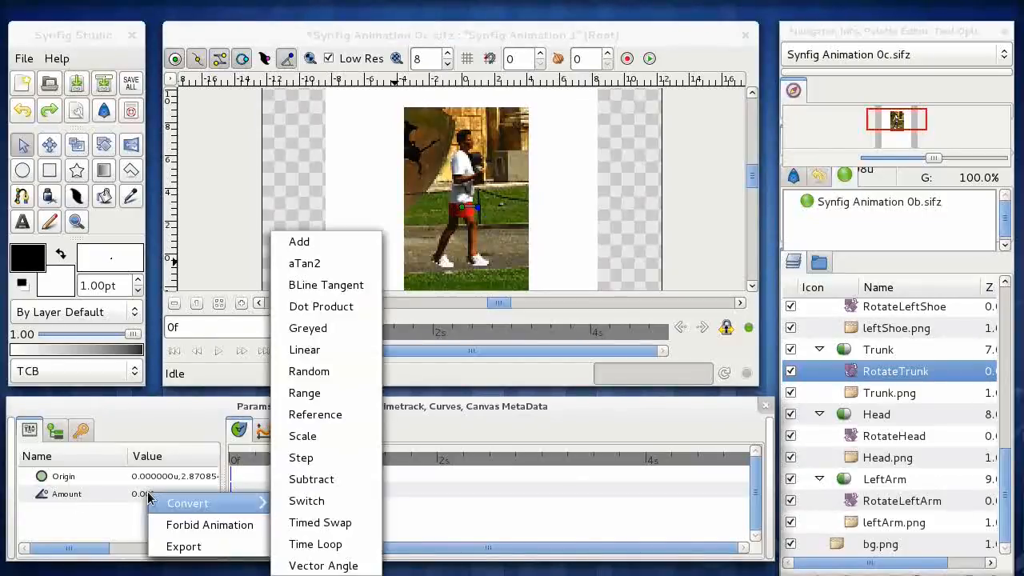
left_click(183, 548)
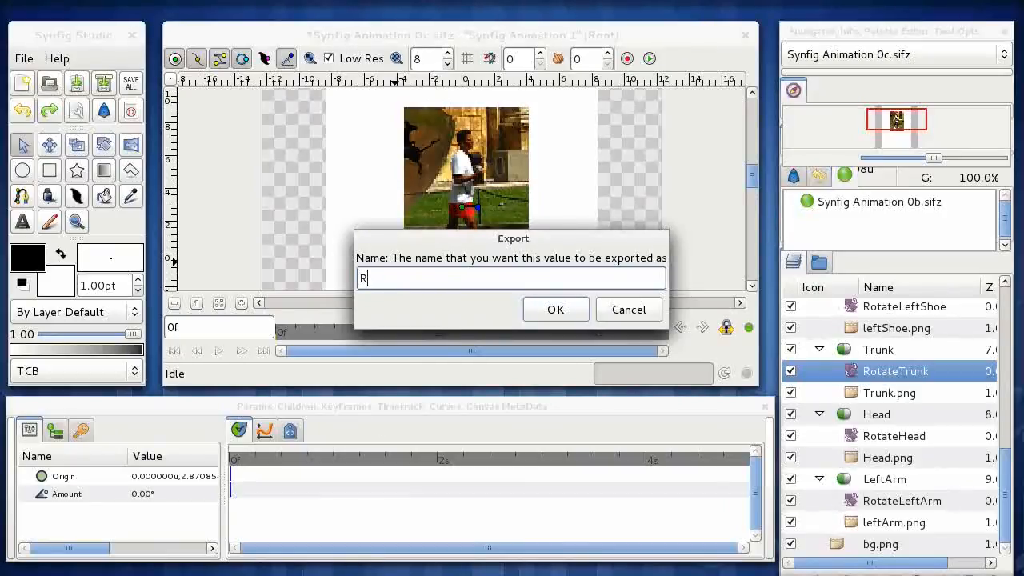
type("RotateTrunk")
key("Return")
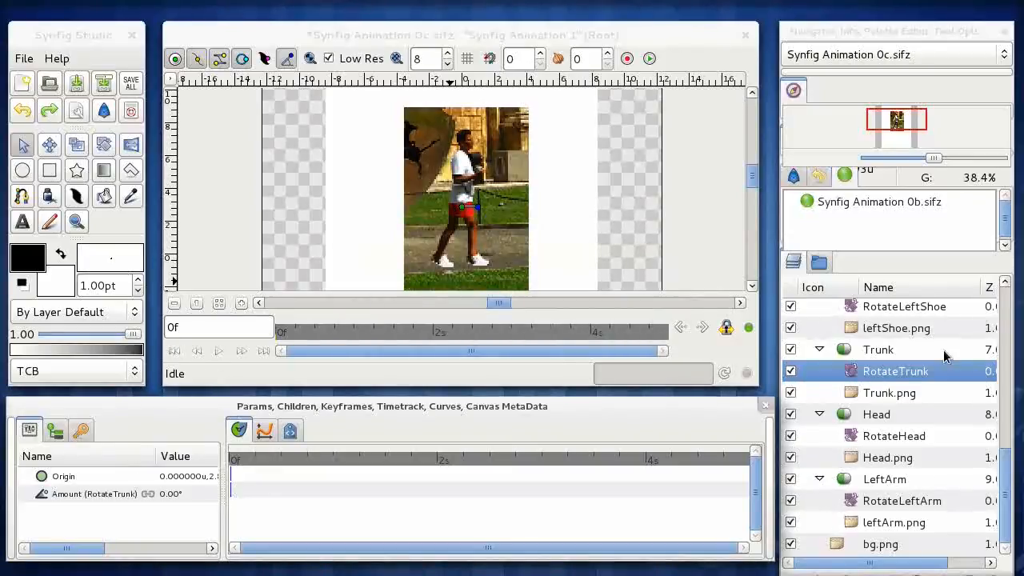
Export the Origin value of the RotateTrunk layer under the name OriginTrunk
right_click(173, 480)
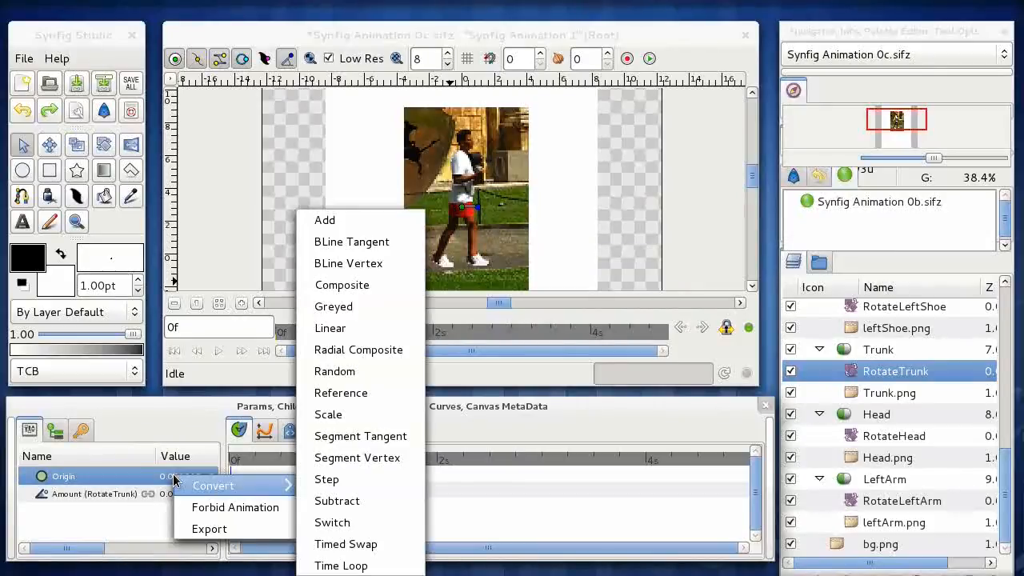
left_click(231, 532)
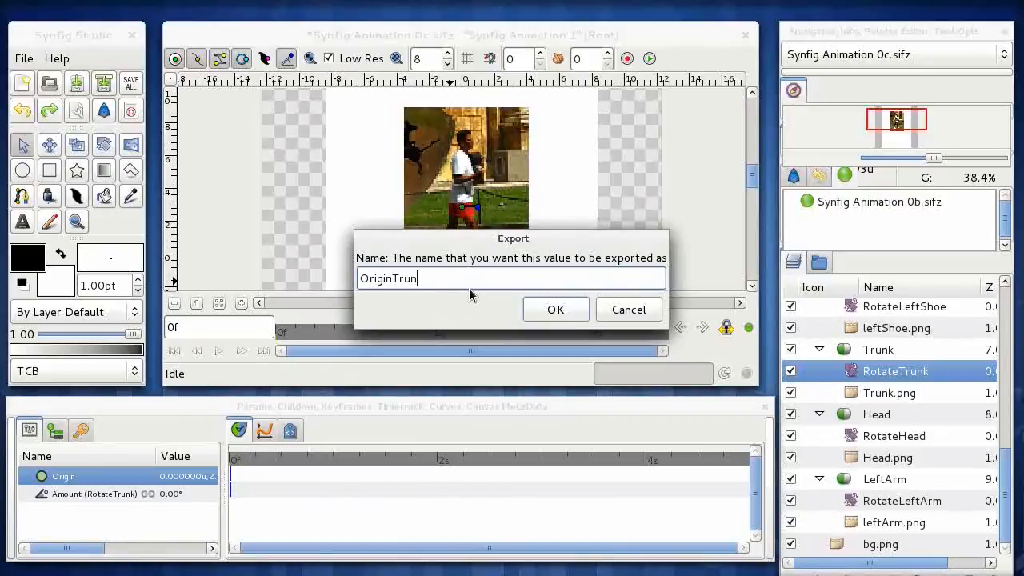
type("OriginTrunk")
key("Return")
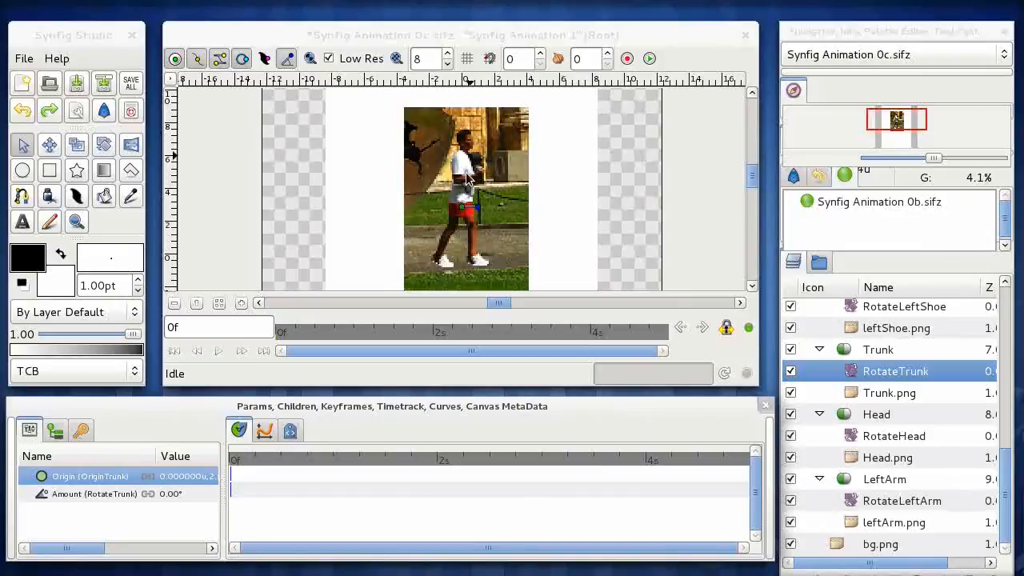
Copy the RotateTrunk layer, paste it above Head.png in the Head group, and compare it with the original
right_click(880, 372)
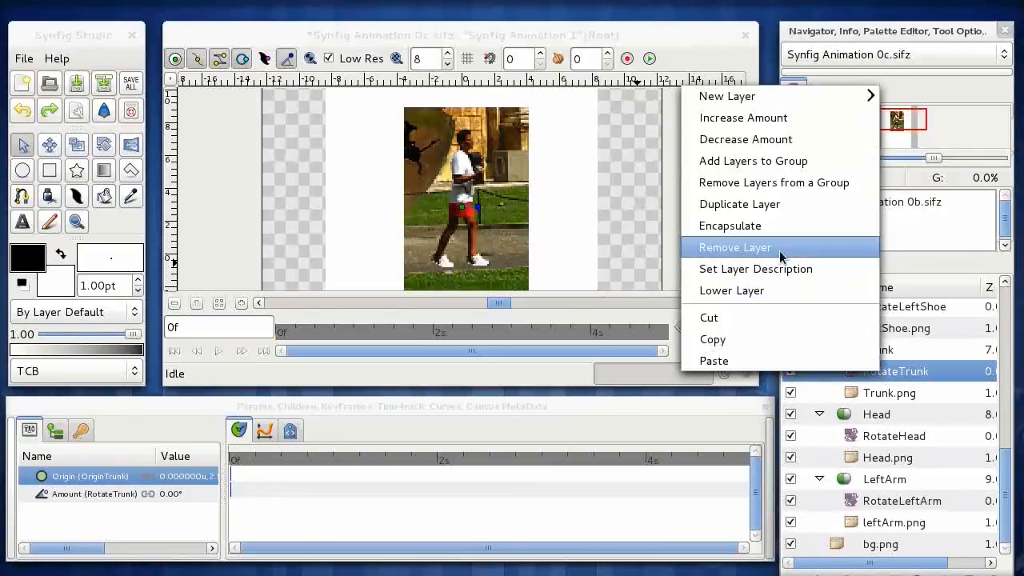
left_click(748, 340)
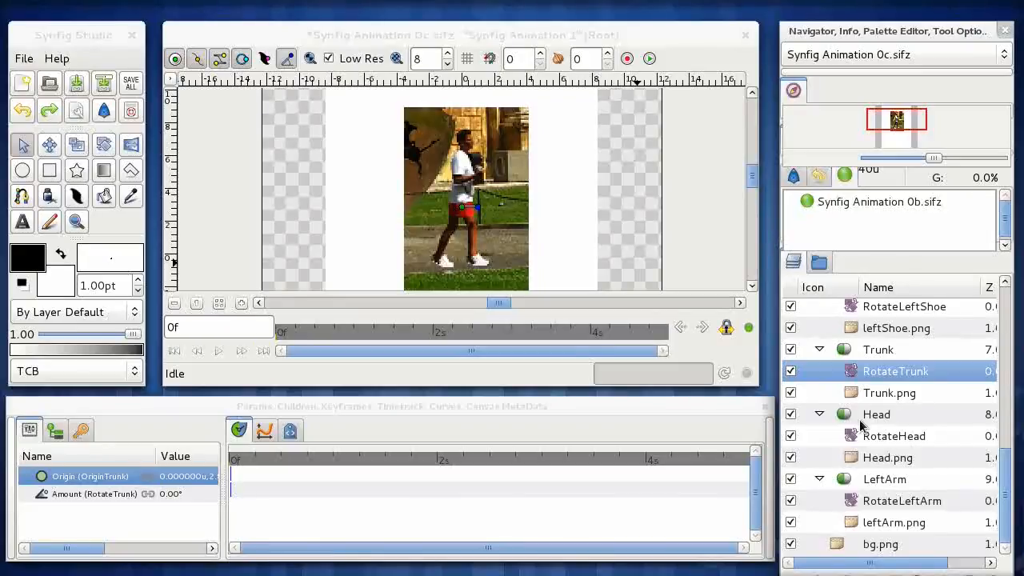
left_click(878, 463)
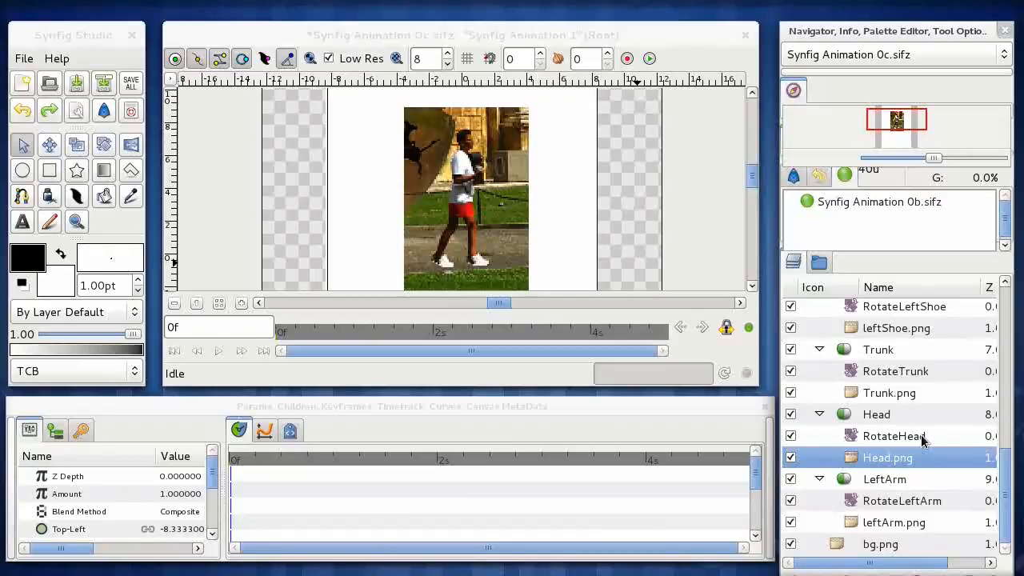
key("ctrl+v")
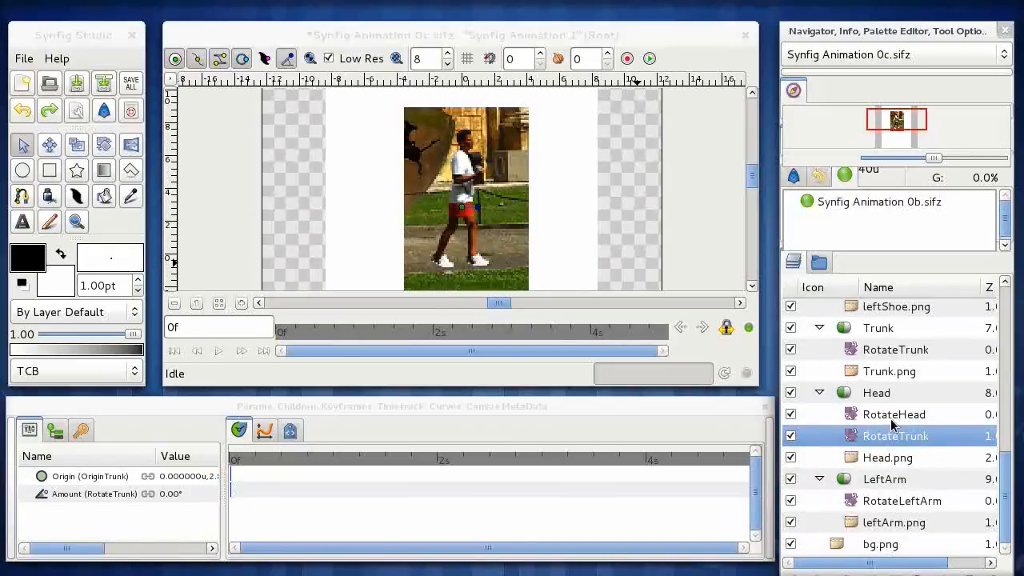
left_click(890, 357)
left_click(885, 440)
left_click(888, 357)
left_click(879, 436)
Paste the RotateTrunk layer above leftArm.png in the LeftArm group and above rightArm.png in the RightArm group
left_click(876, 524)
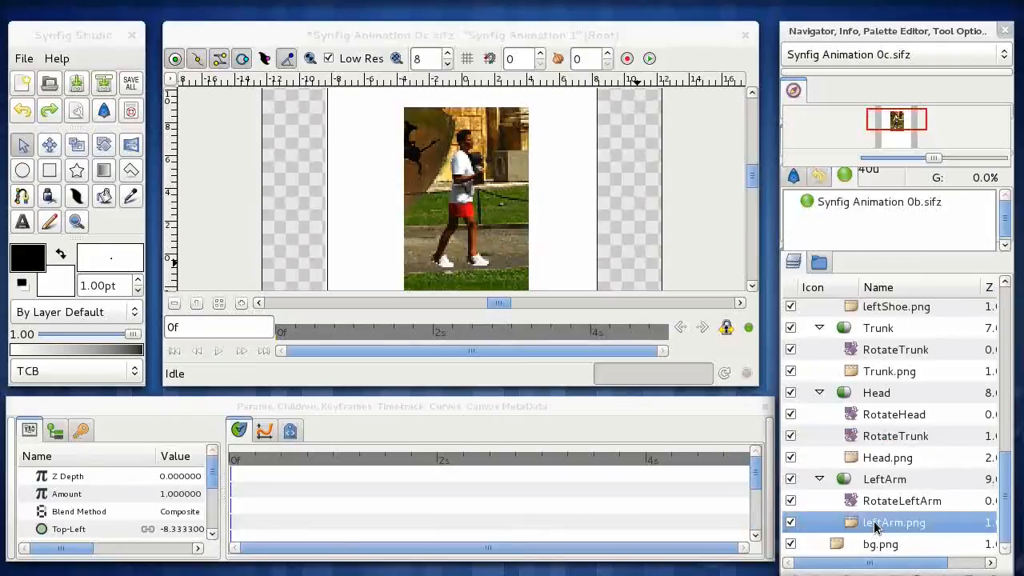
key("ctrl+v")
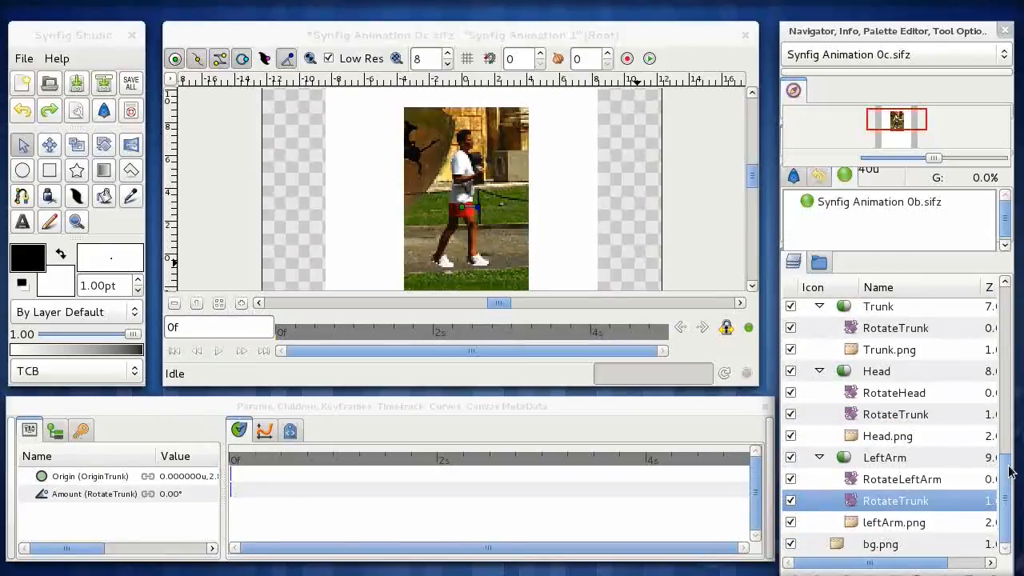
left_click_drag(1005, 480, 1000, 300)
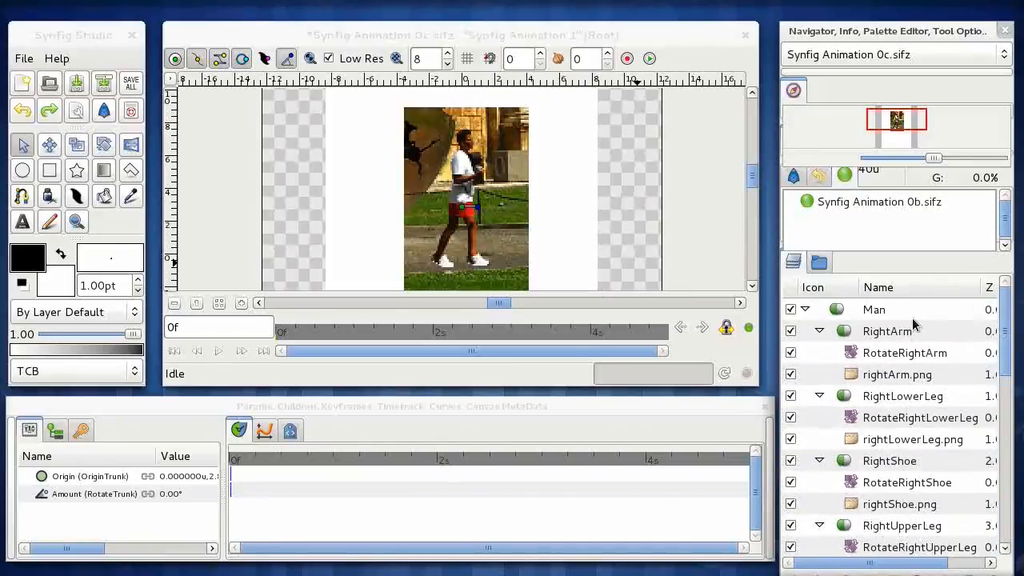
left_click(884, 382)
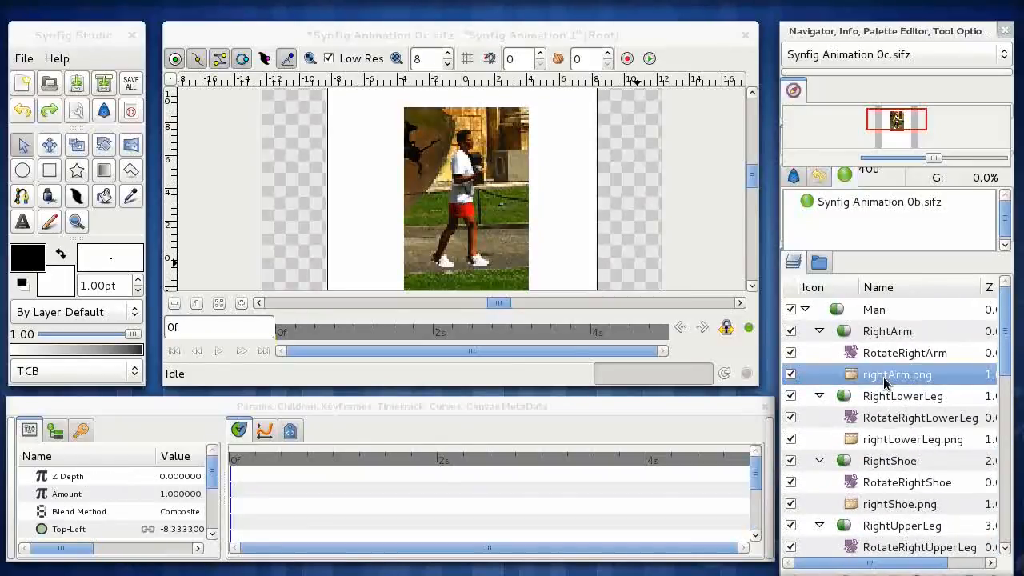
key("ctrl+v")
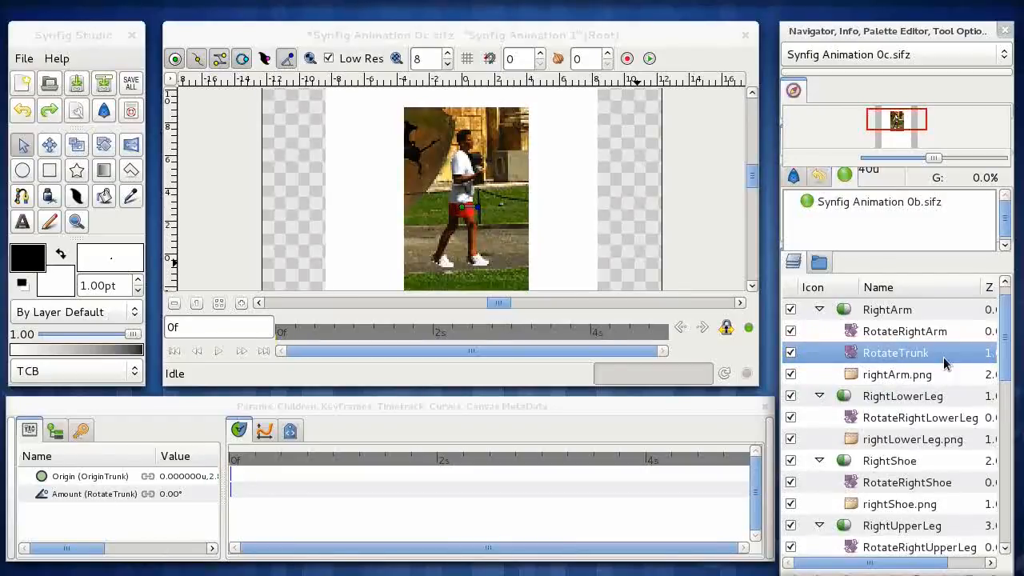
Compare the parameters of the RotateTrunk layers in the Trunk, Head and LeftArm groups
left_click_drag(1007, 366, 1021, 530)
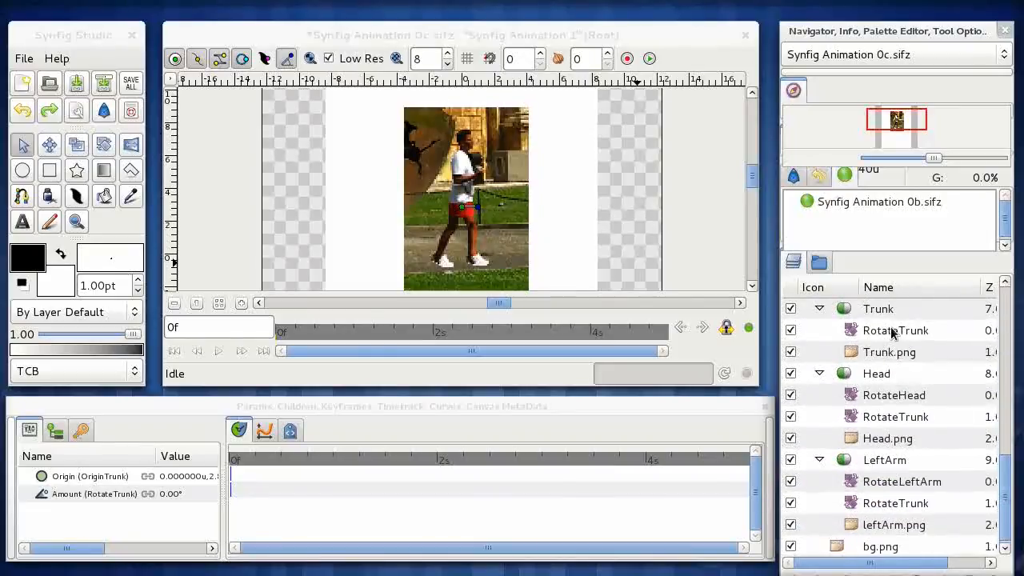
left_click(892, 334)
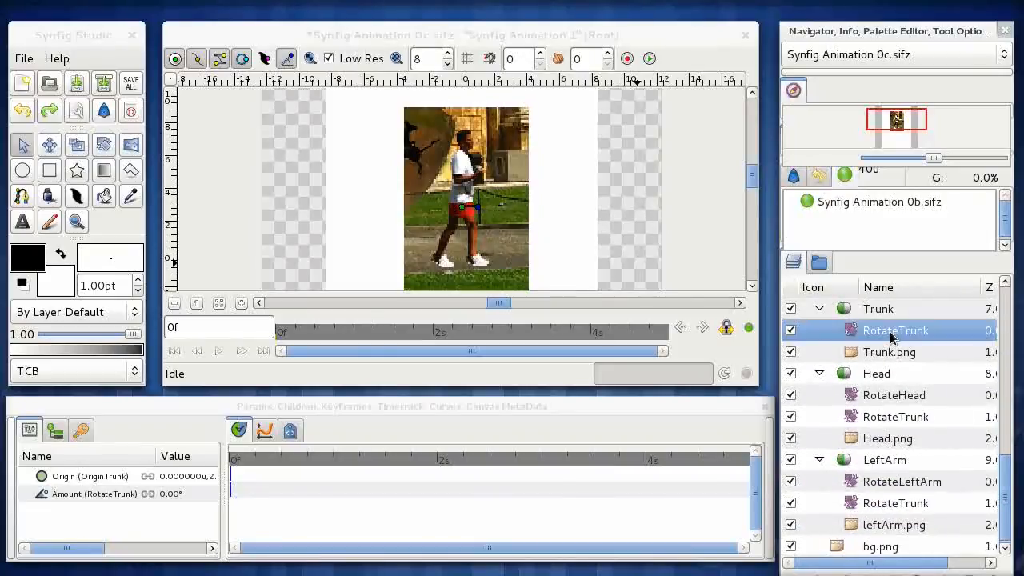
left_click(905, 417)
left_click(910, 506)
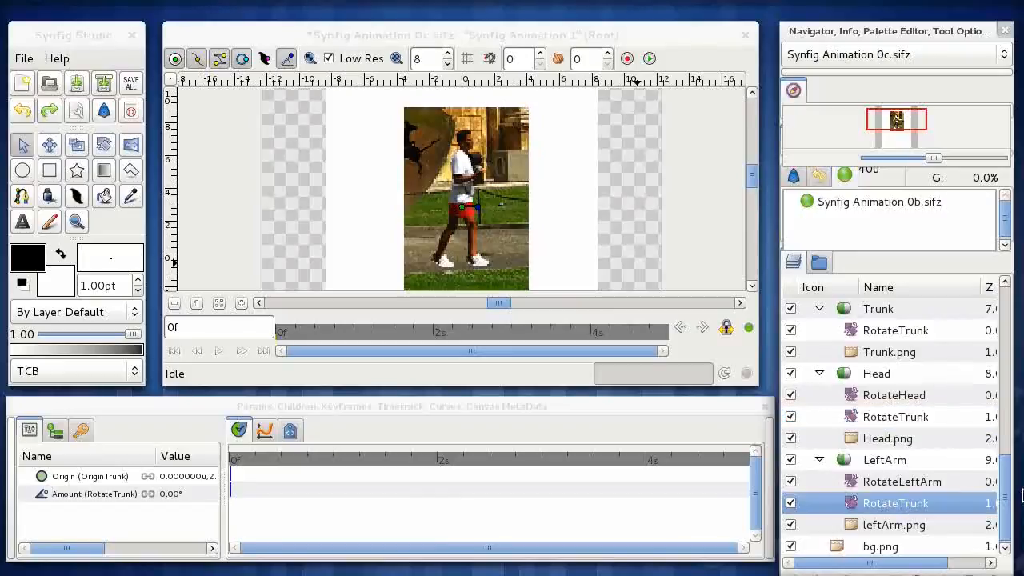
scroll(904, 358, "up", 8)
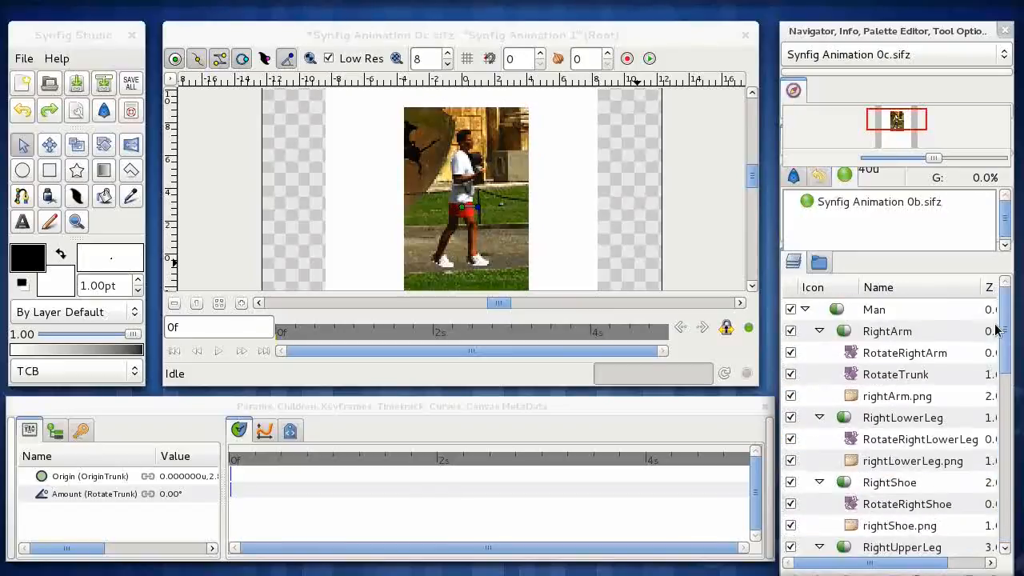
Test the trunk linkage by rotating the RotateTrunk layer in the Trunk group to about -38.66°, and undo the rotation
left_click(896, 374)
left_click(897, 396)
left_click_drag(1006, 360, 1012, 524)
left_click(880, 339)
left_click_drag(478, 207, 477, 218)
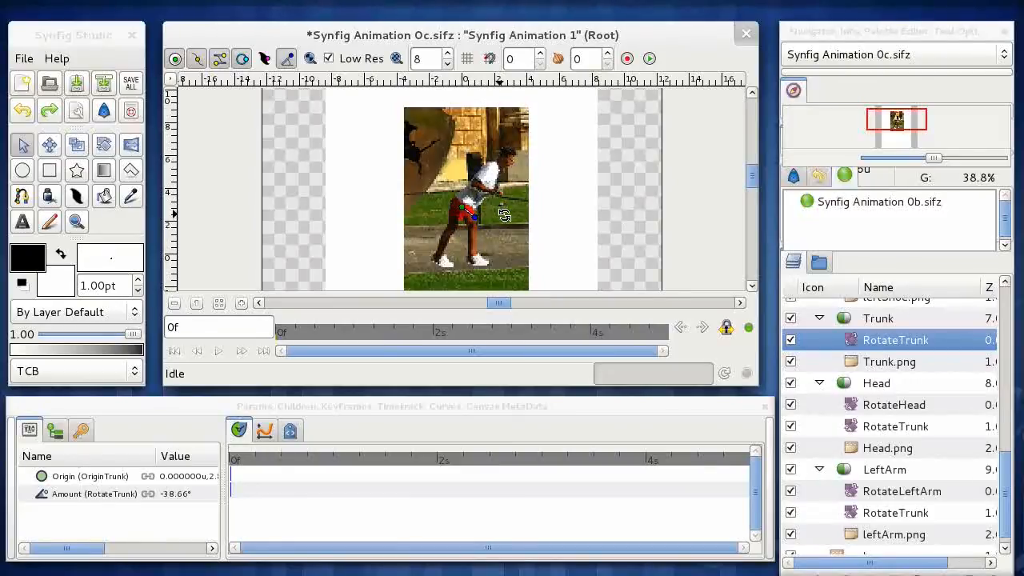
key("ctrl+z")
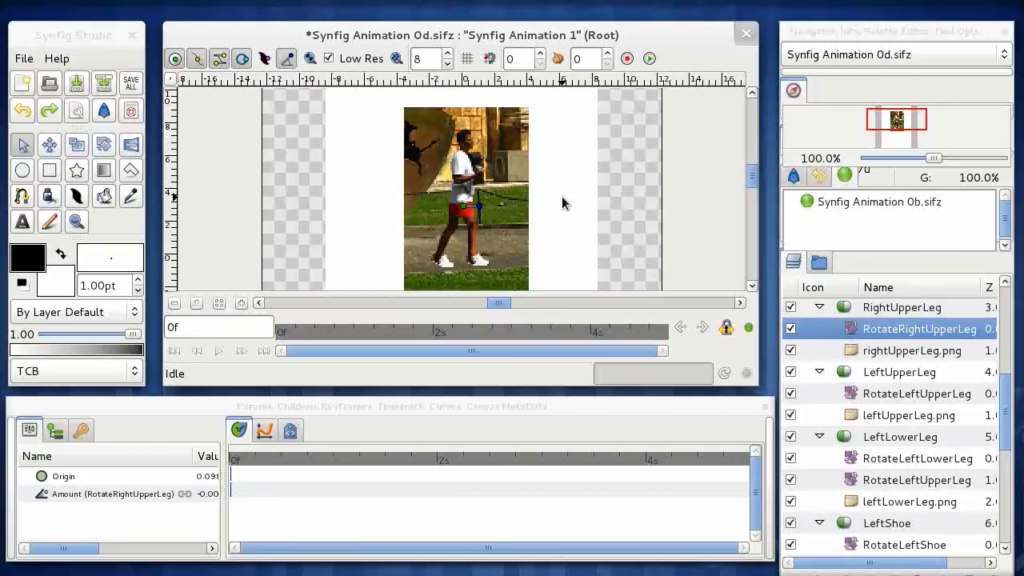
Test the leg linkage by rotating the RotateRightUpperLeg and RotateLeftUpperLeg layers slightly, and undo the rotations
mouse_move(481, 205)
left_mouse_down()
mouse_move(481, 193)
mouse_move(480, 208)
left_mouse_up()
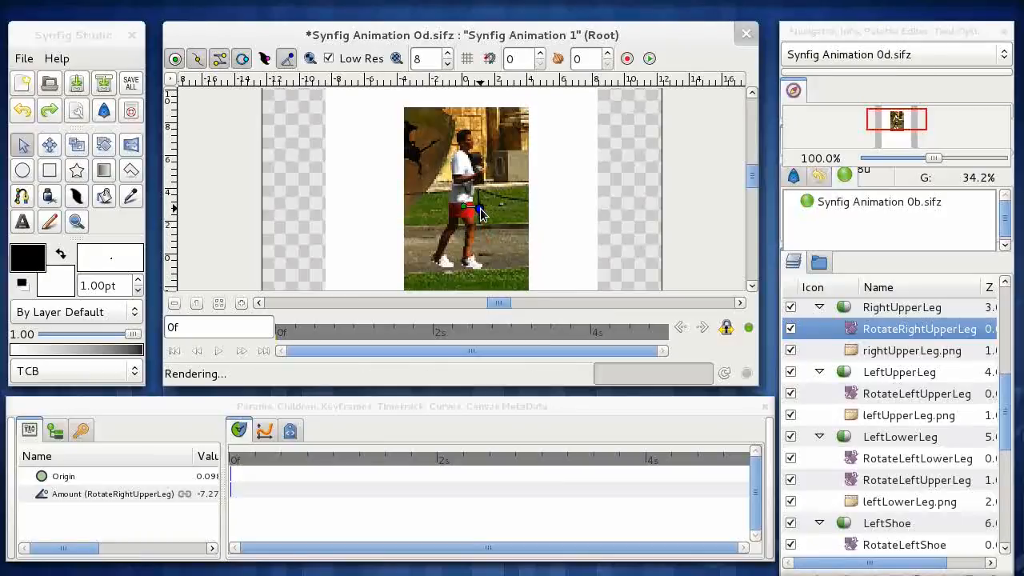
left_click(886, 395)
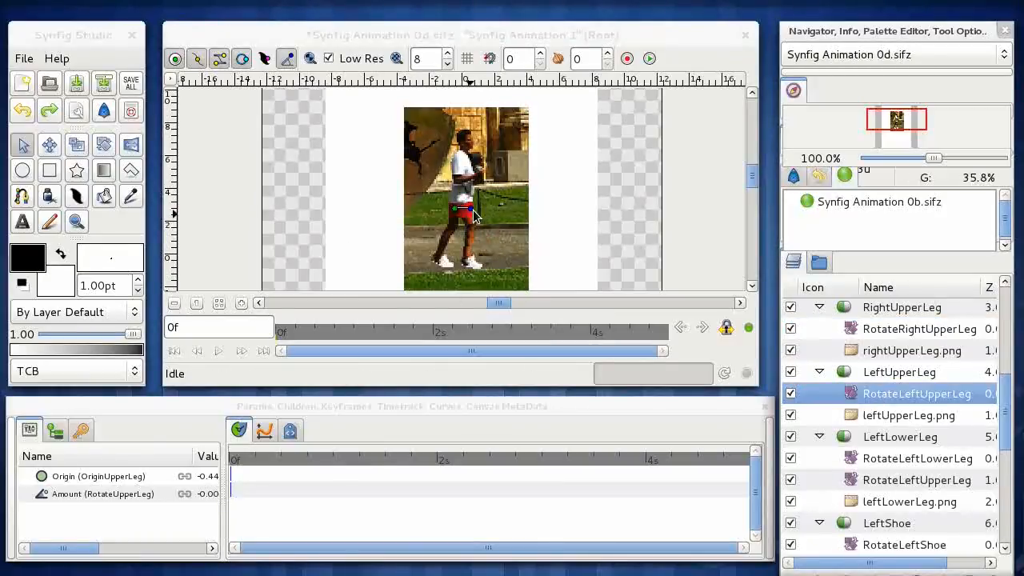
mouse_move(471, 210)
left_mouse_down()
mouse_move(468, 232)
mouse_move(472, 210)
left_mouse_up()
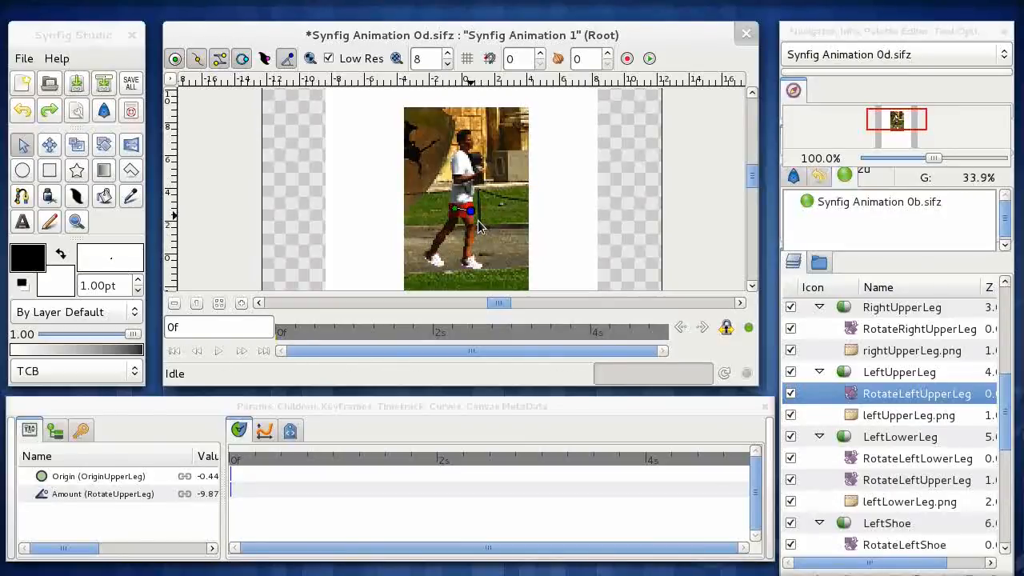
left_click_drag(472, 210, 474, 208)
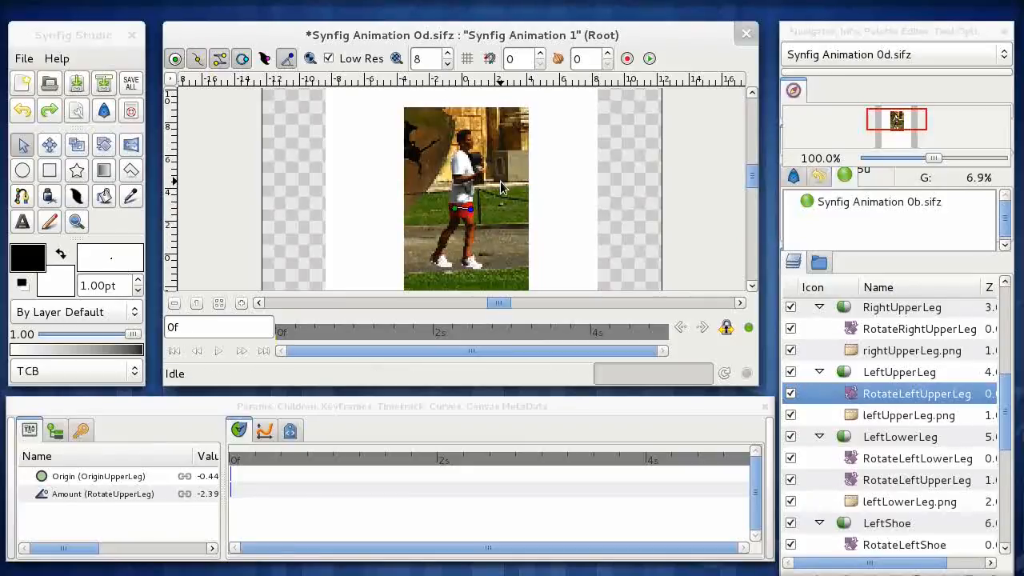
key("ctrl+z")
key("ctrl+z")
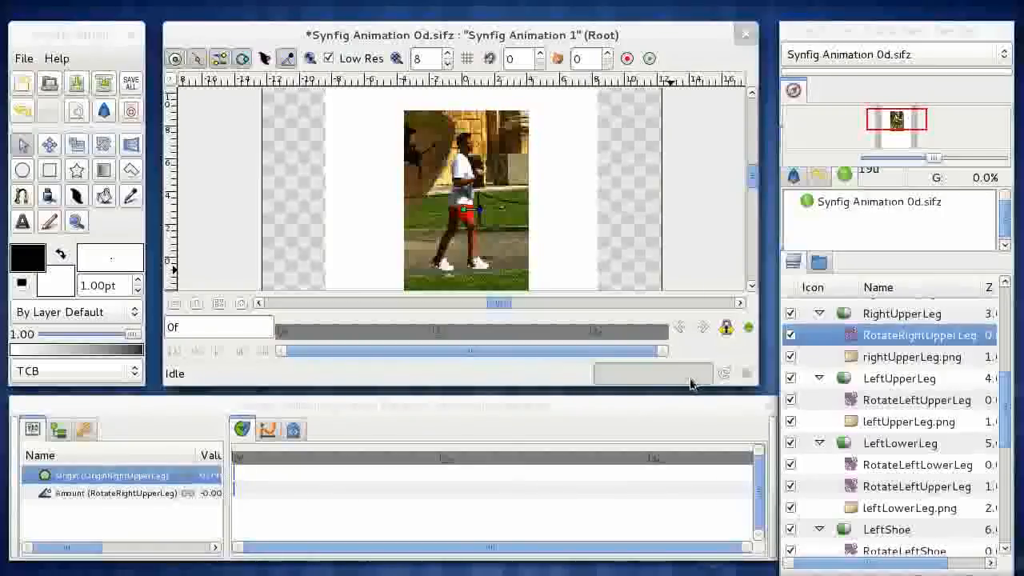
Turn on animate editing mode and add a keyframe at frame 0f
left_click(749, 329)
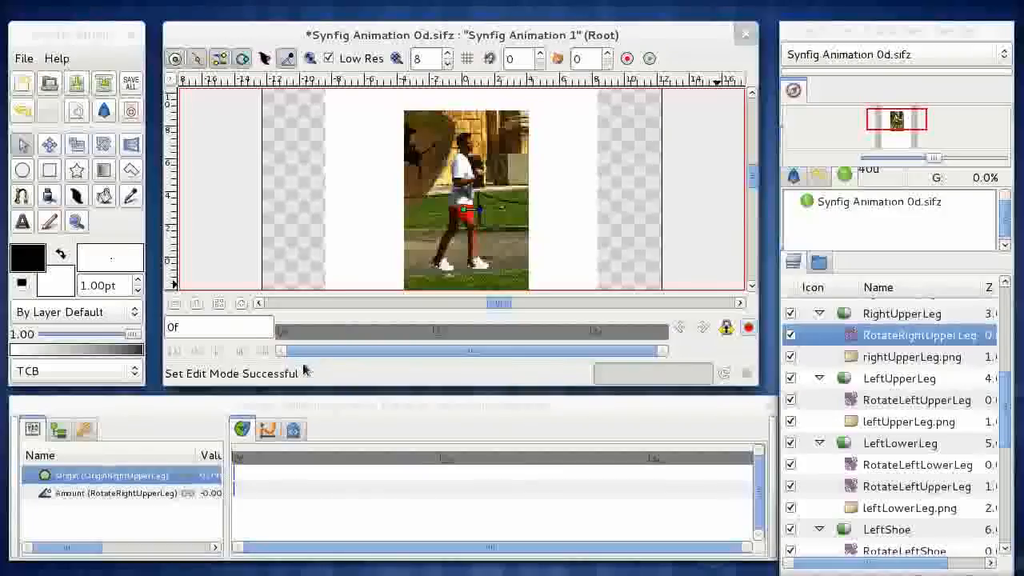
double_click(173, 326)
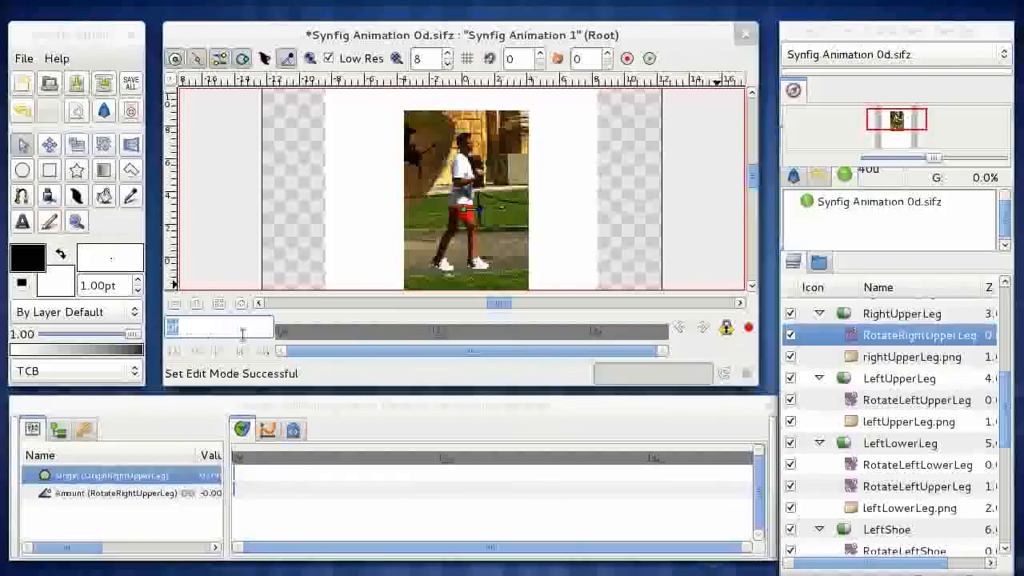
left_click(208, 329)
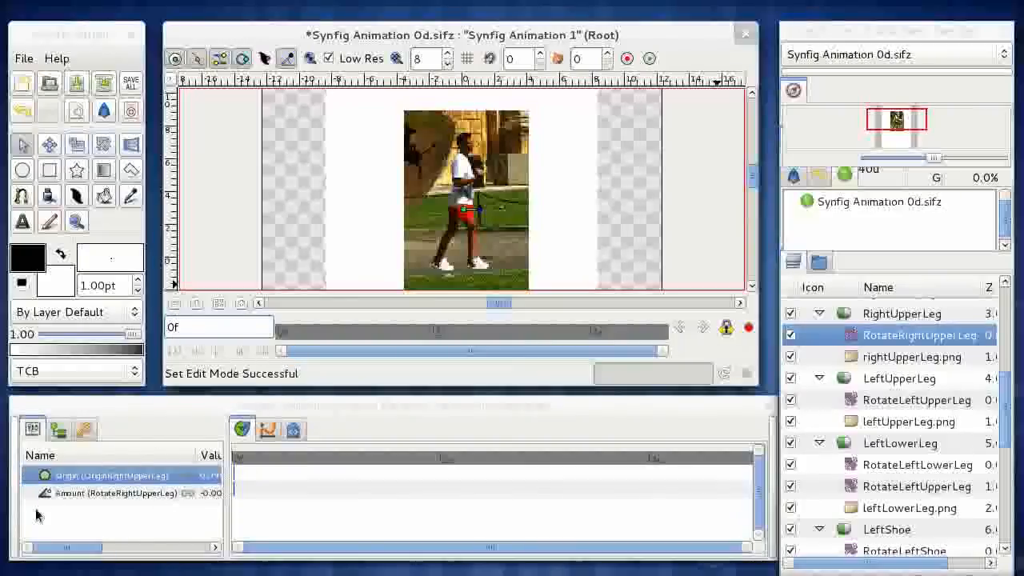
left_click(85, 431)
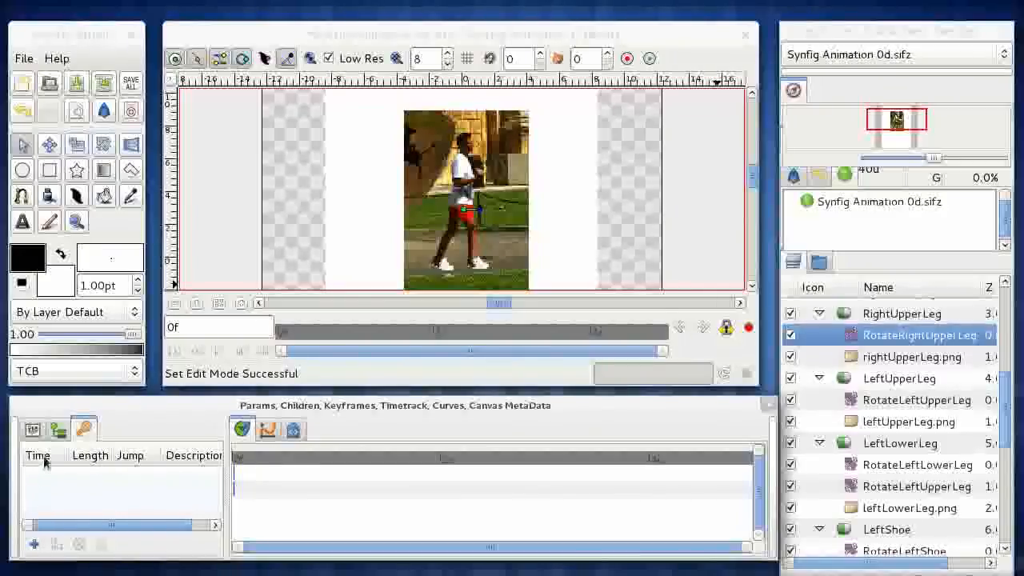
left_click(34, 545)
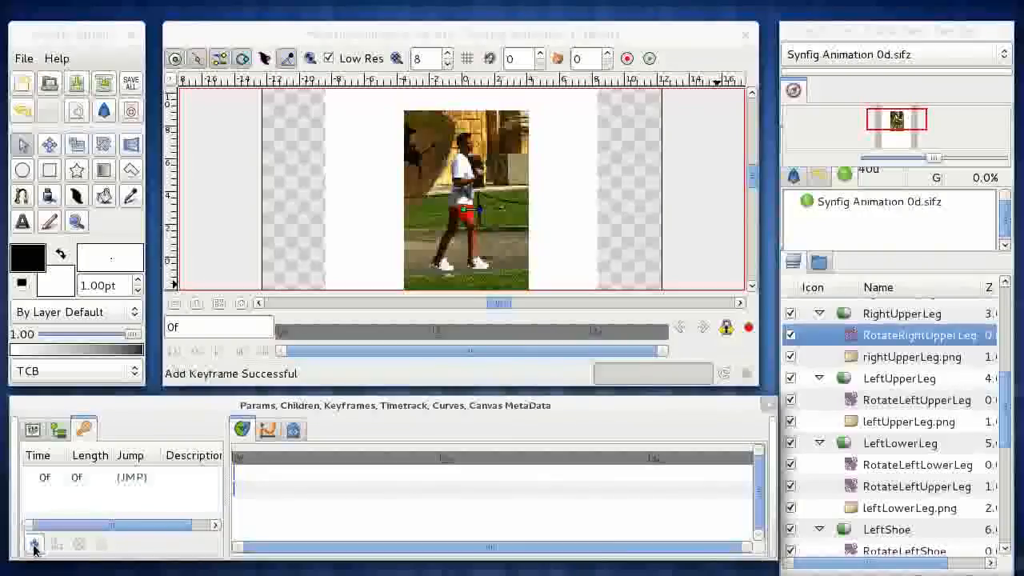
left_click(77, 479)
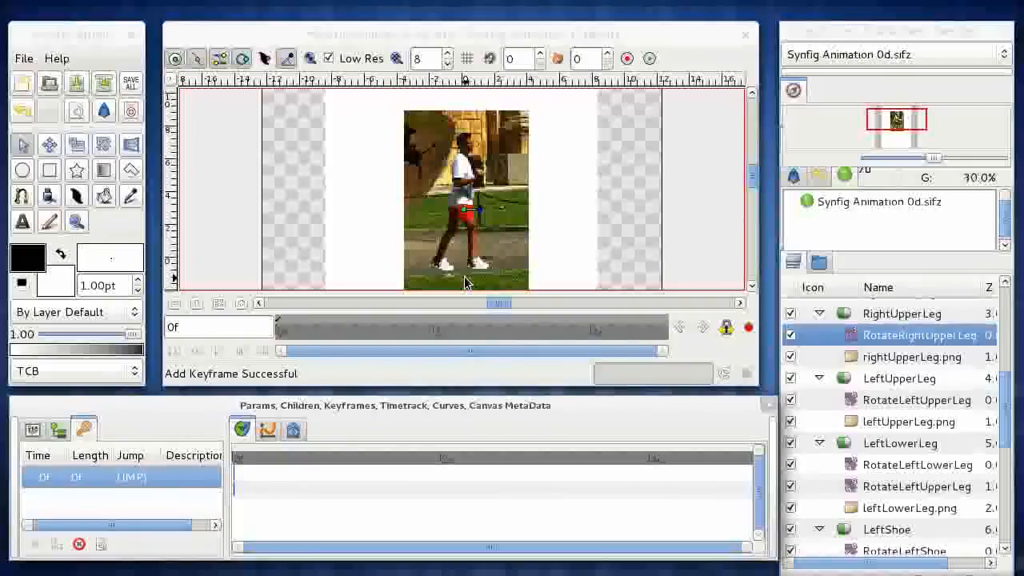
Add a keyframe at 12f and swing the right leg forward with the RotateRightUpperLeg handle
left_click(316, 335)
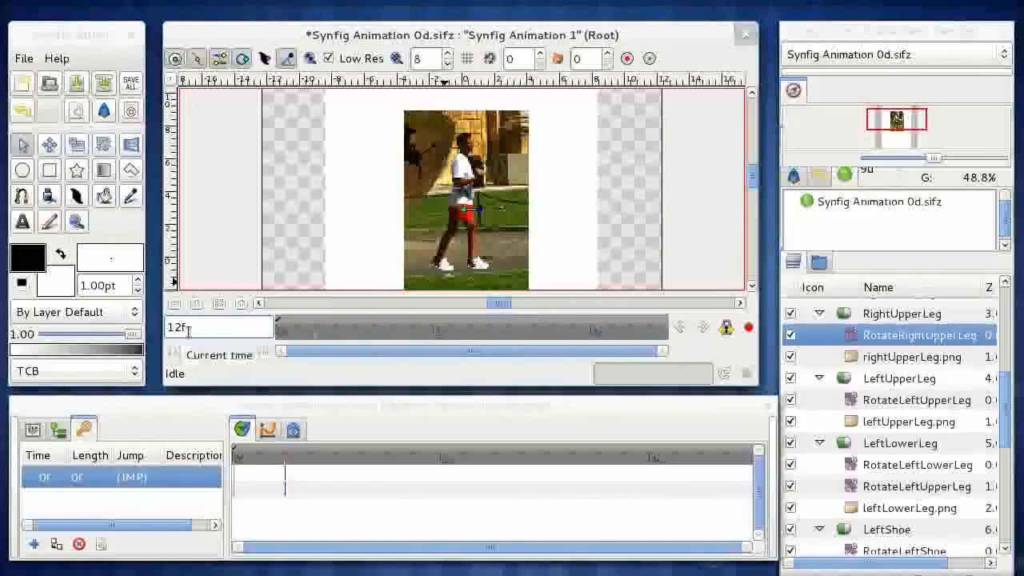
left_click(35, 544)
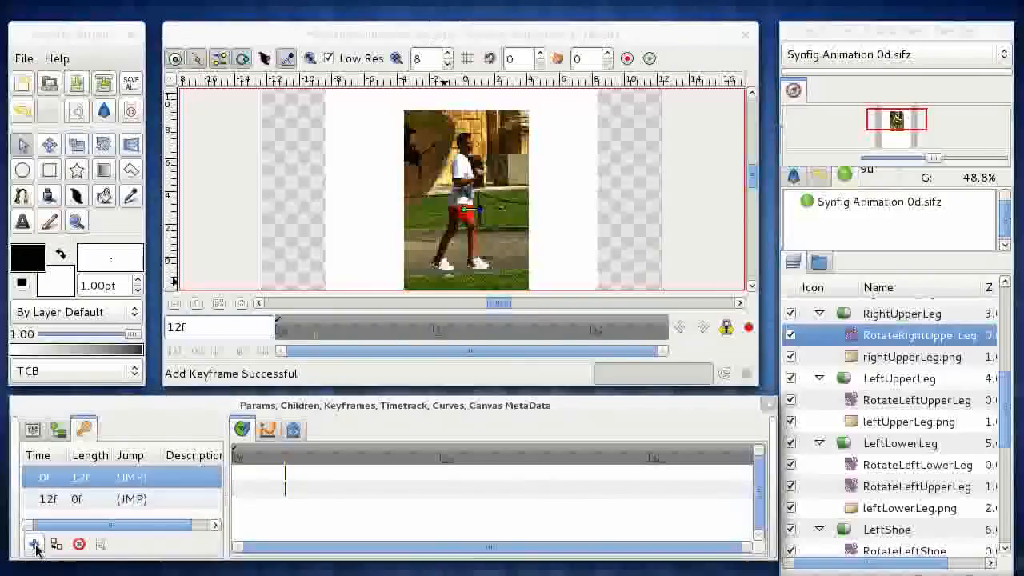
left_click(50, 500)
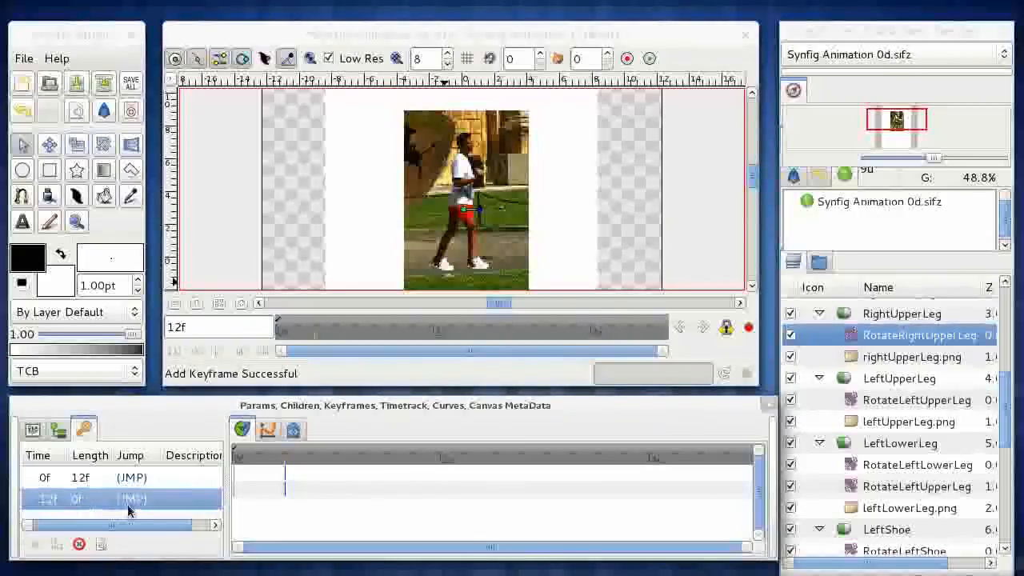
left_click(481, 211)
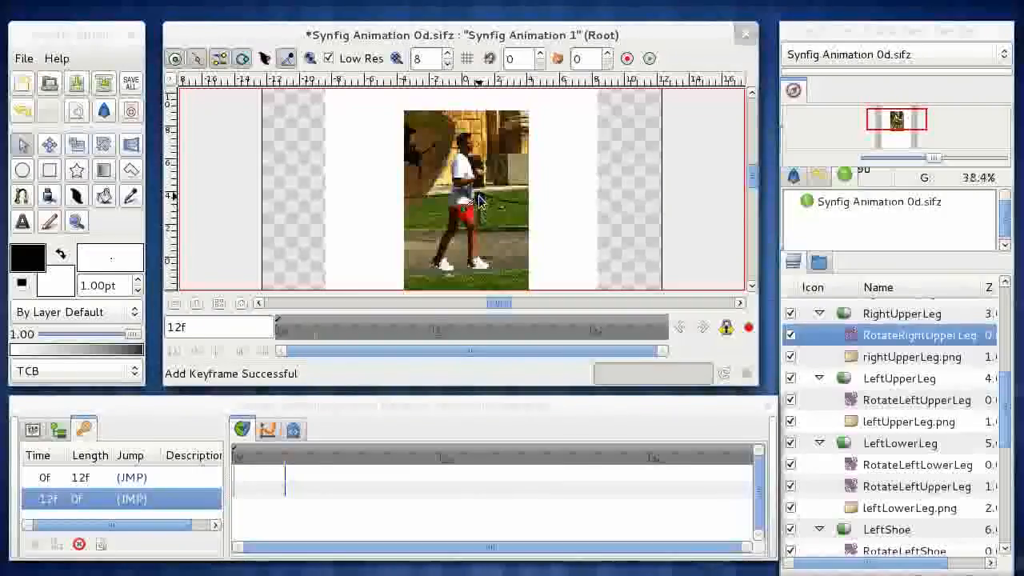
left_click_drag(479, 197, 473, 192)
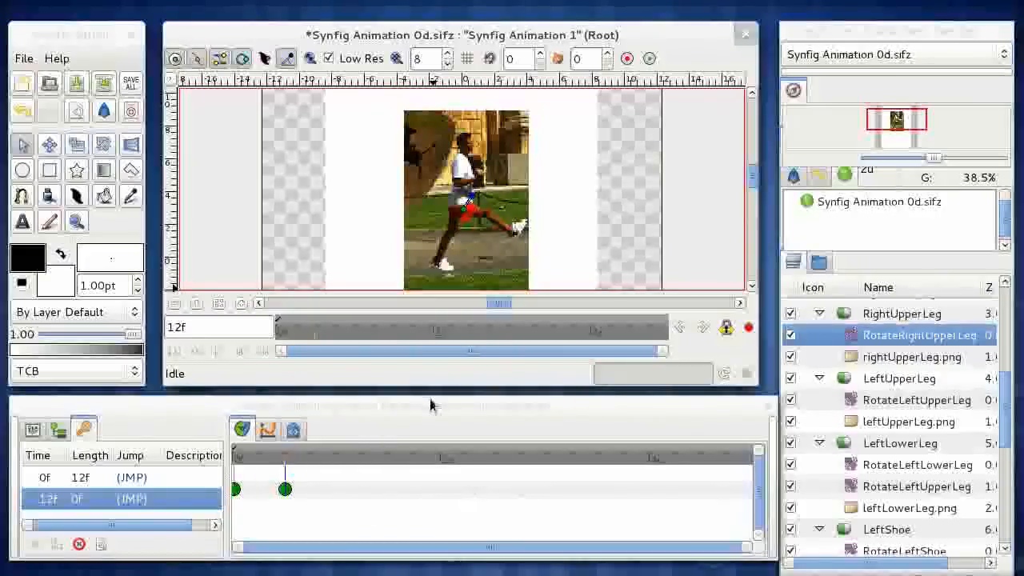
Add a keyframe at 1s and rotate the right upper leg back to roughly its starting position
left_click(355, 336)
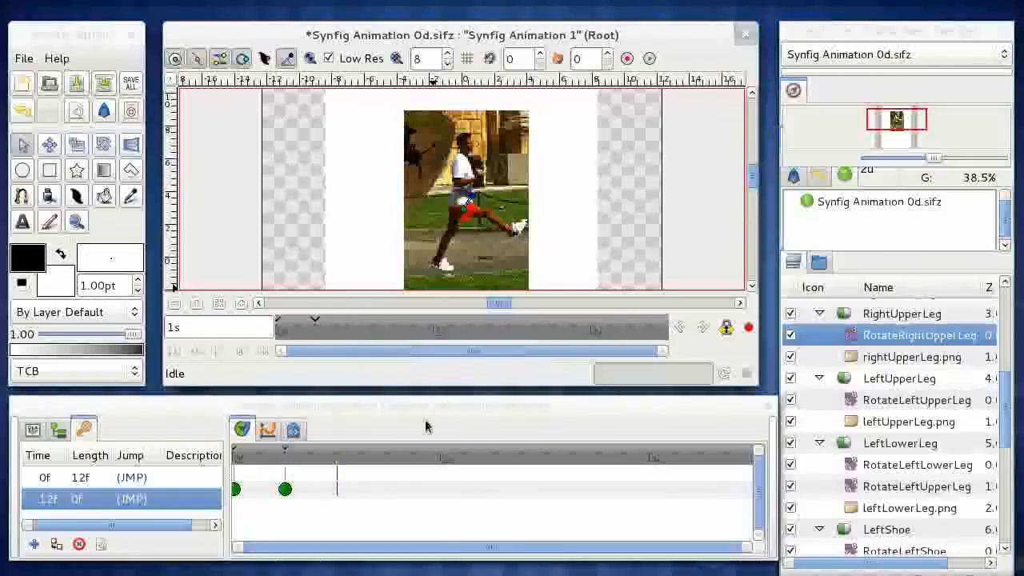
left_click(34, 545)
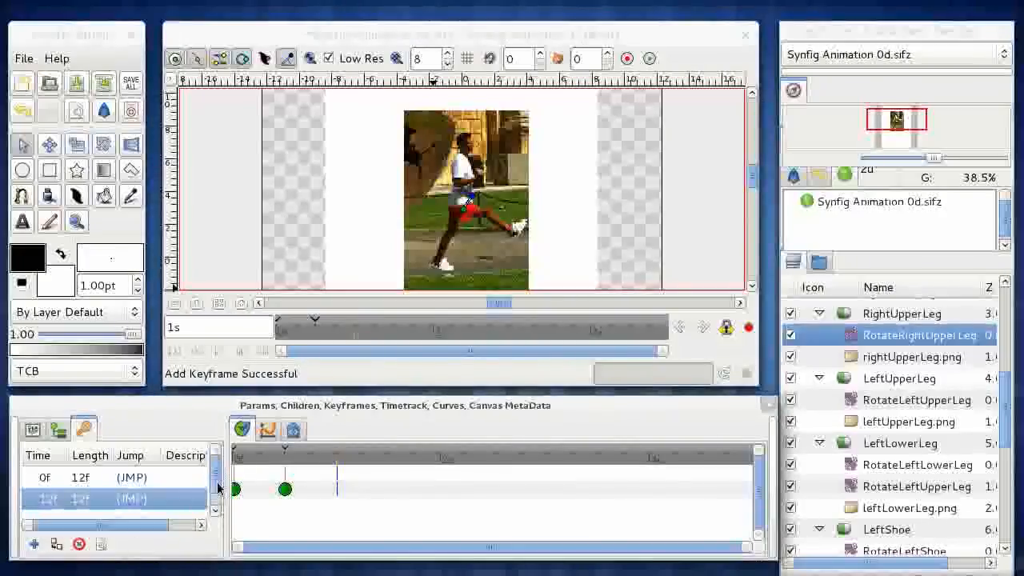
scroll(213, 505, "down", 2)
left_click(48, 511)
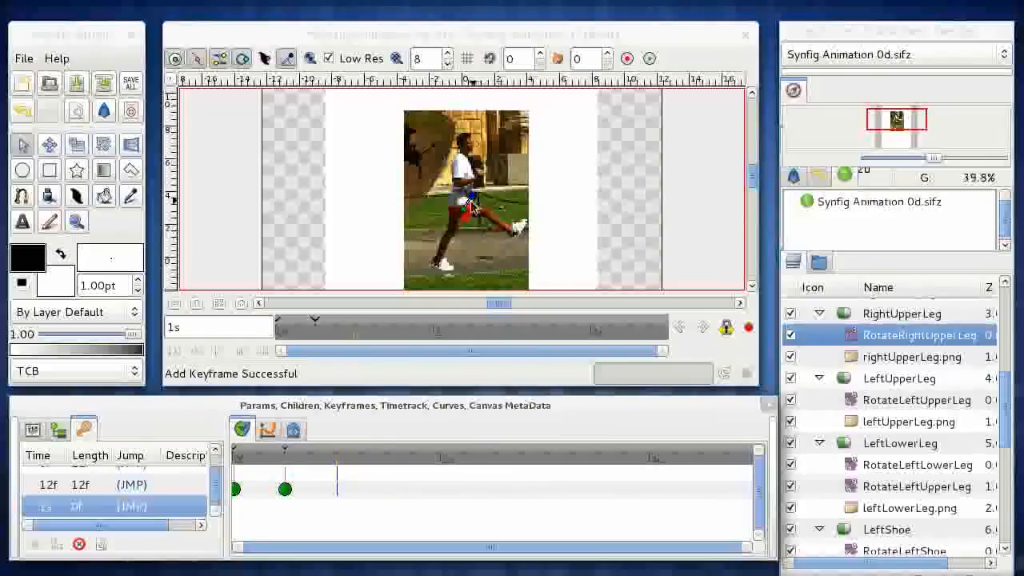
left_click(474, 200)
left_click_drag(473, 200, 479, 214)
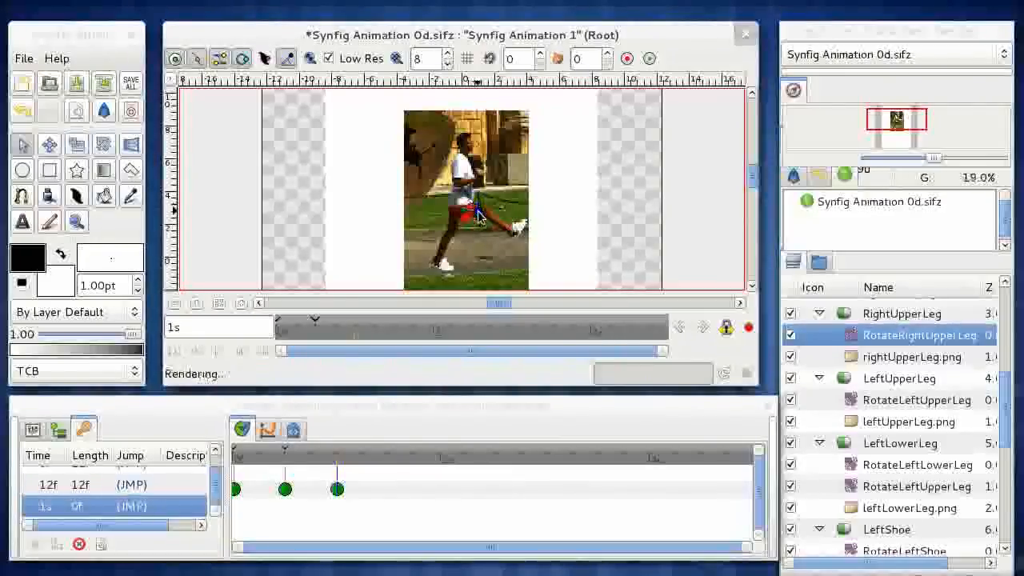
left_click_drag(483, 208, 479, 215)
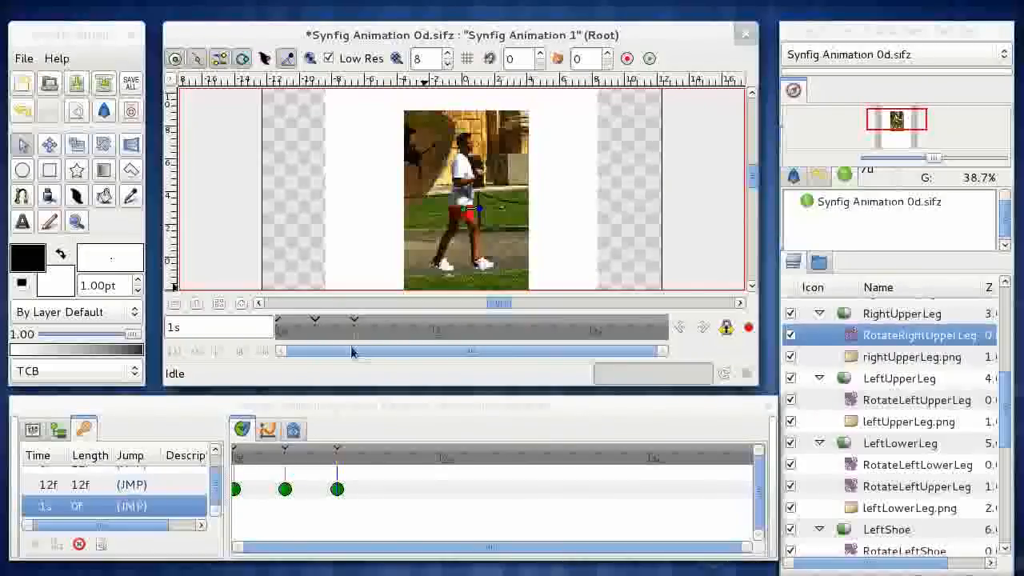
Step forward and back through the keyframes from the first frame, and play the leg animation on the canvas
left_click(175, 352)
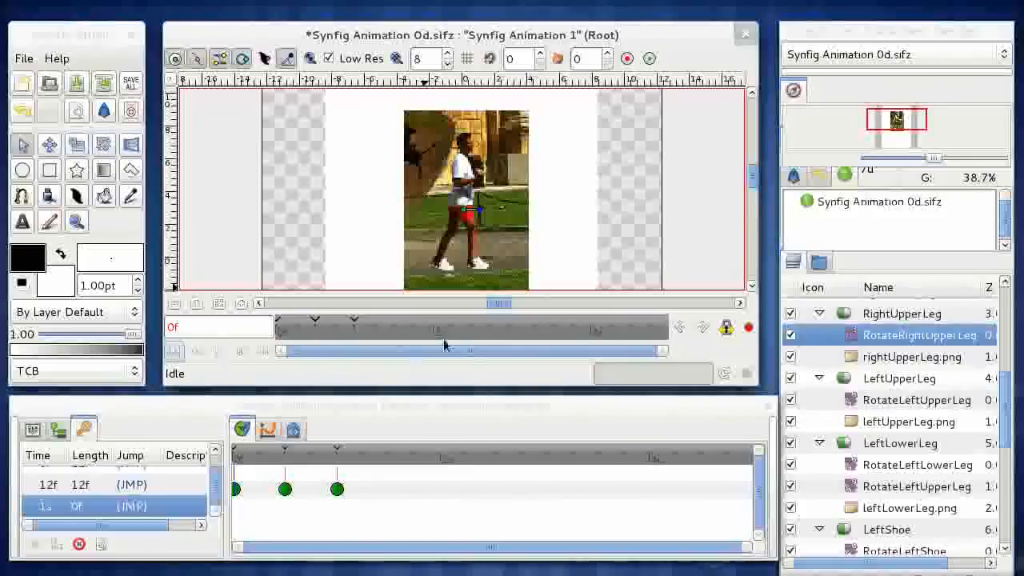
left_click(704, 333)
left_click(703, 333)
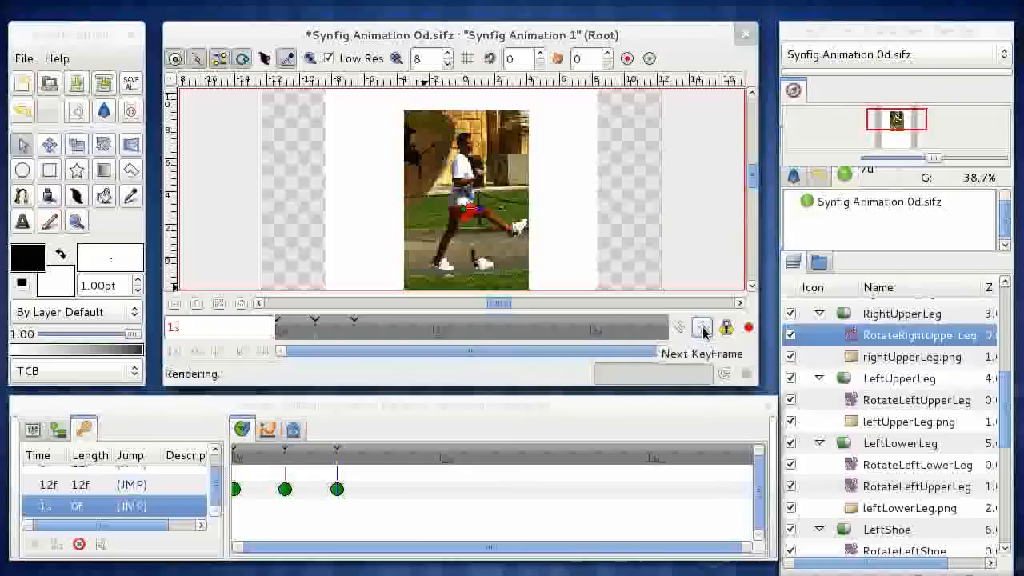
left_click(677, 330)
left_click(677, 330)
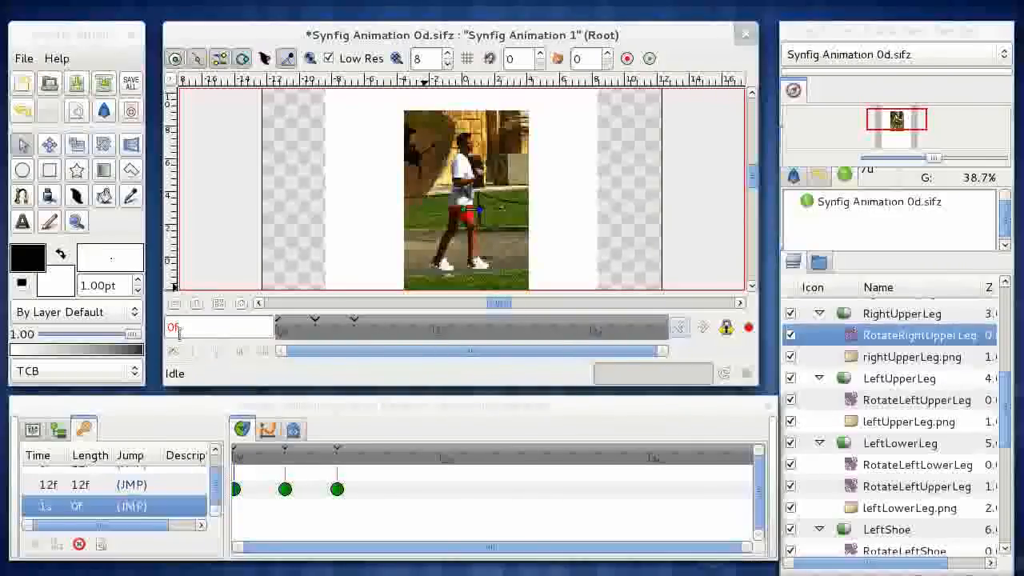
left_click(219, 352)
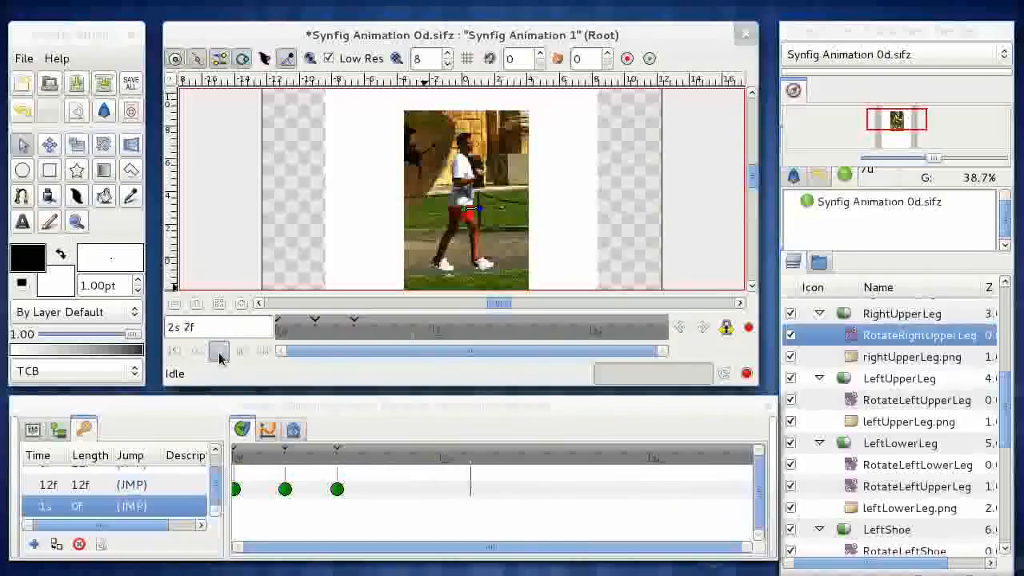
left_click(220, 352)
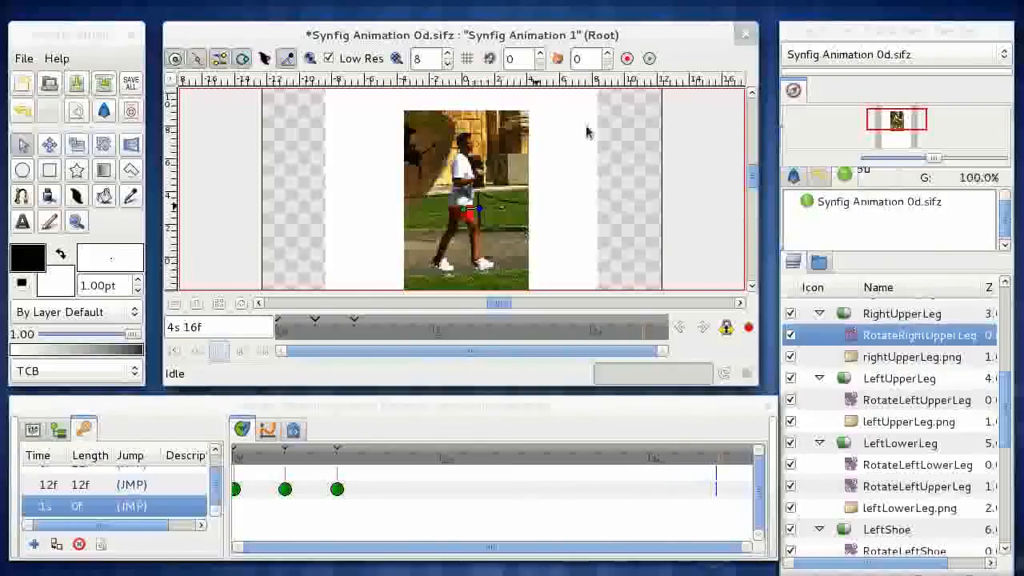
Render a preview of the animation with the end time set to 1s
left_click(650, 59)
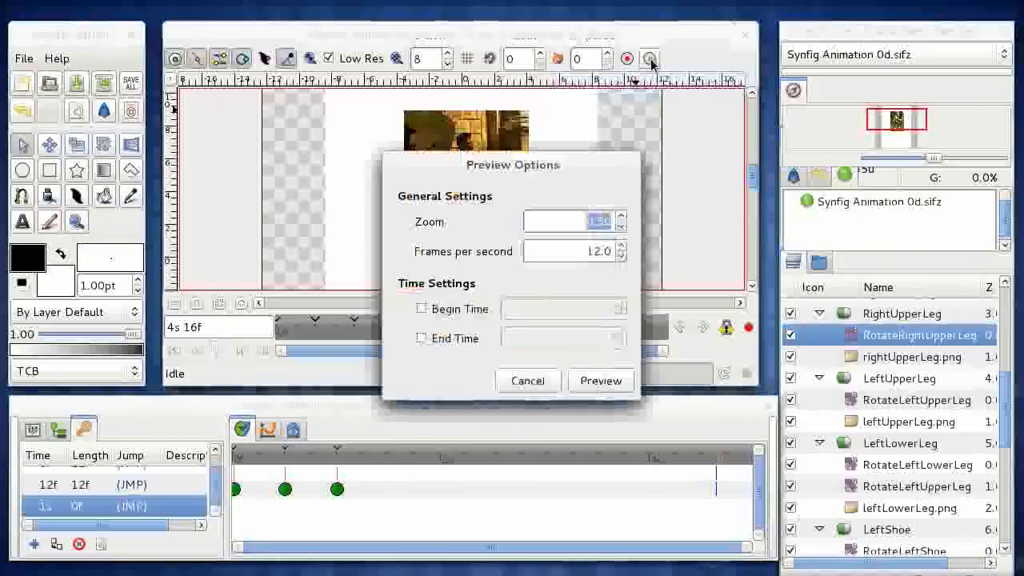
left_click(421, 338)
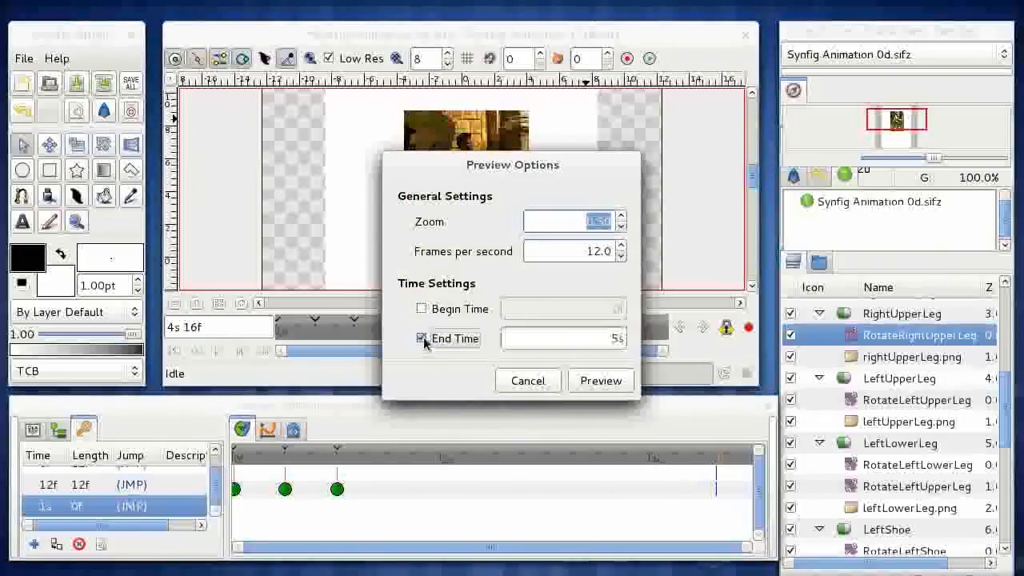
left_click(618, 339)
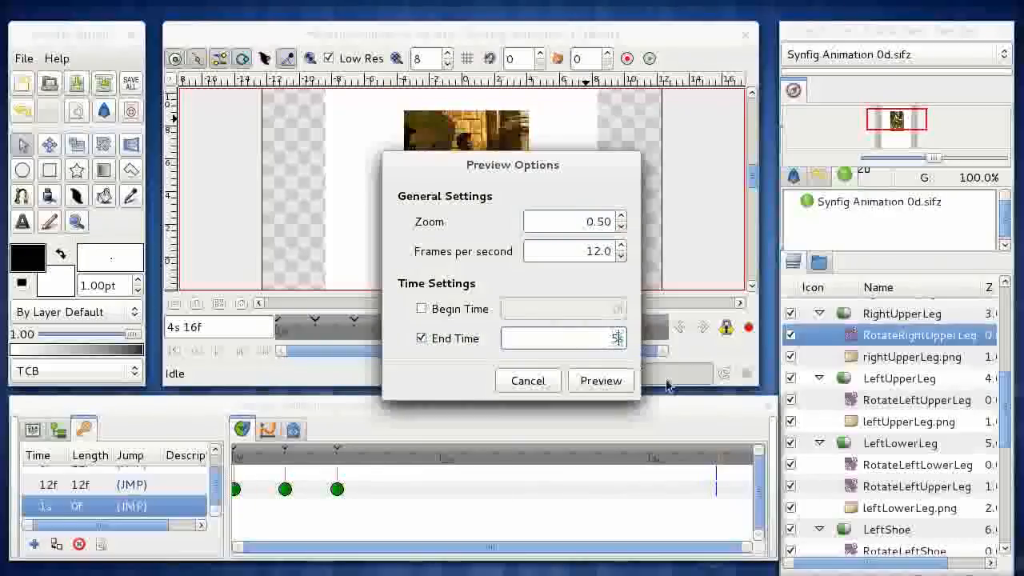
key("BackSpace")
type("1")
left_click(601, 382)
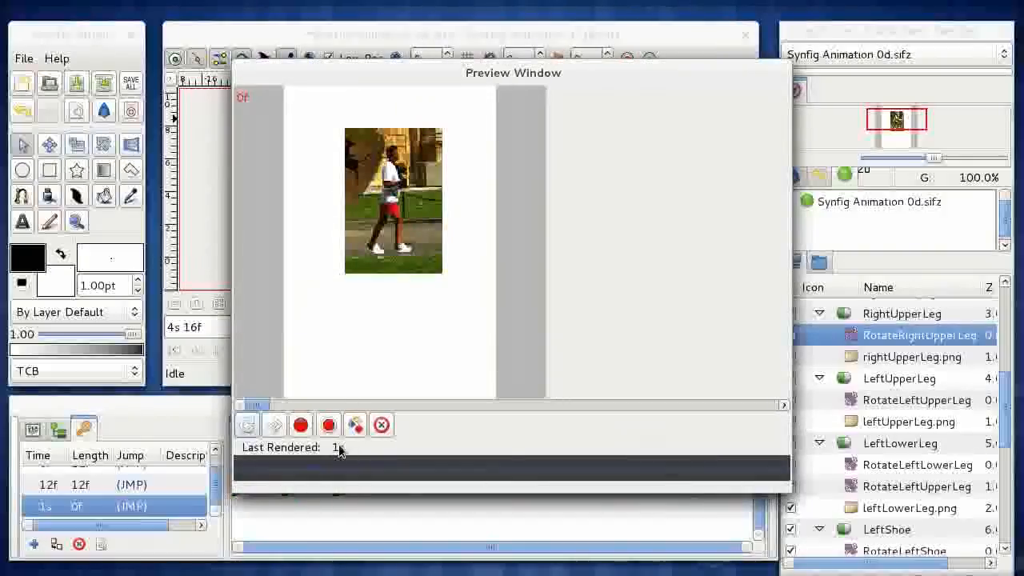
Play the rendered leg-swing preview repeatedly and stop the playback
left_click(274, 426)
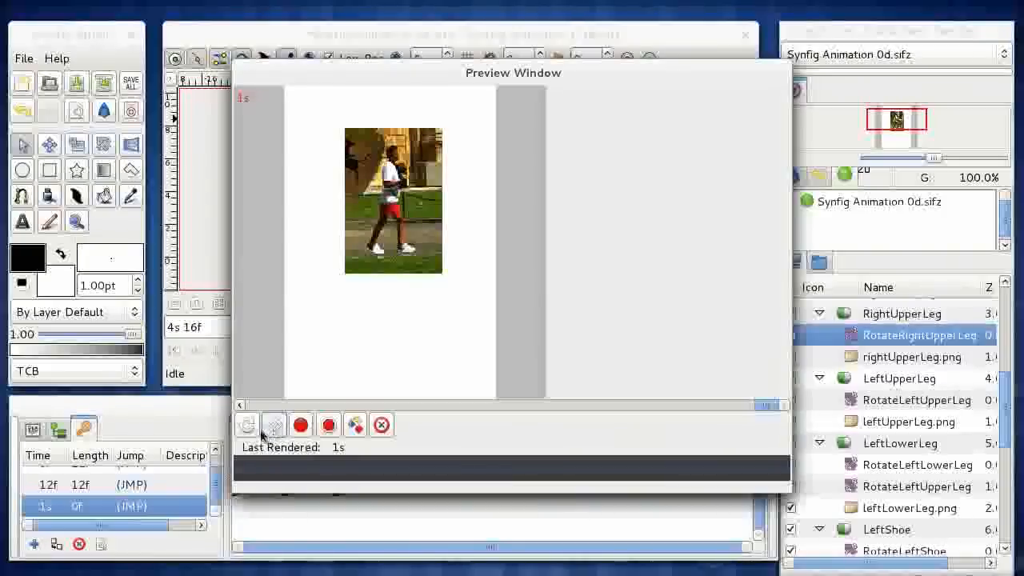
left_click(275, 425)
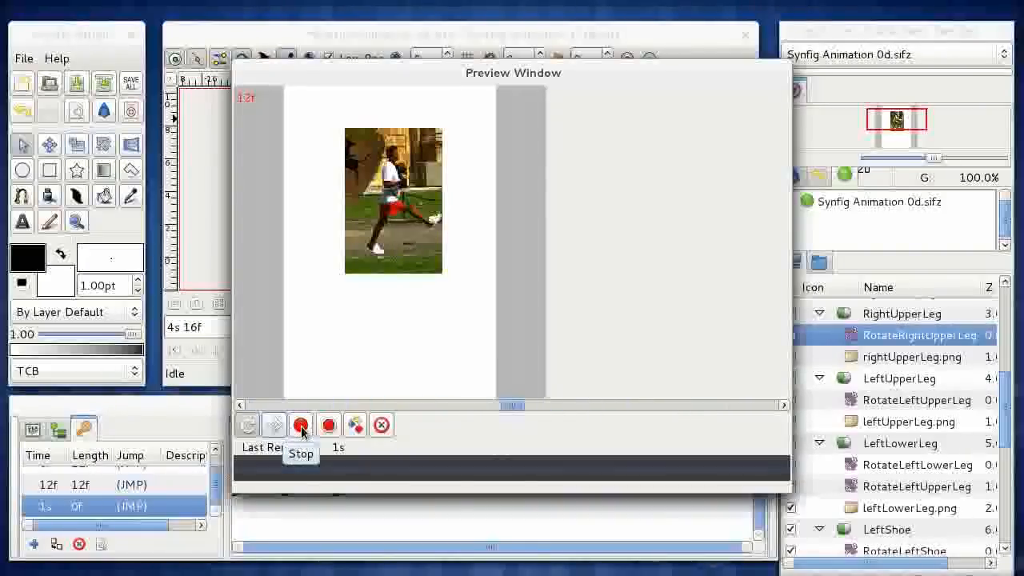
left_click(301, 426)
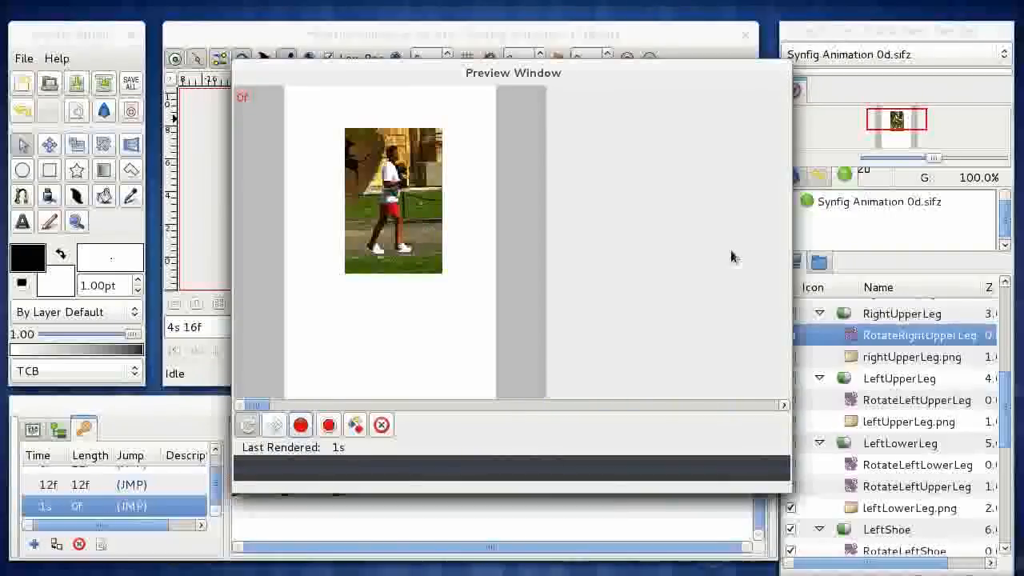
Close the preview and render the animation as PNG frames under the file name Synfig Animation 0d.png in the Synfig folder
right_click(621, 77)
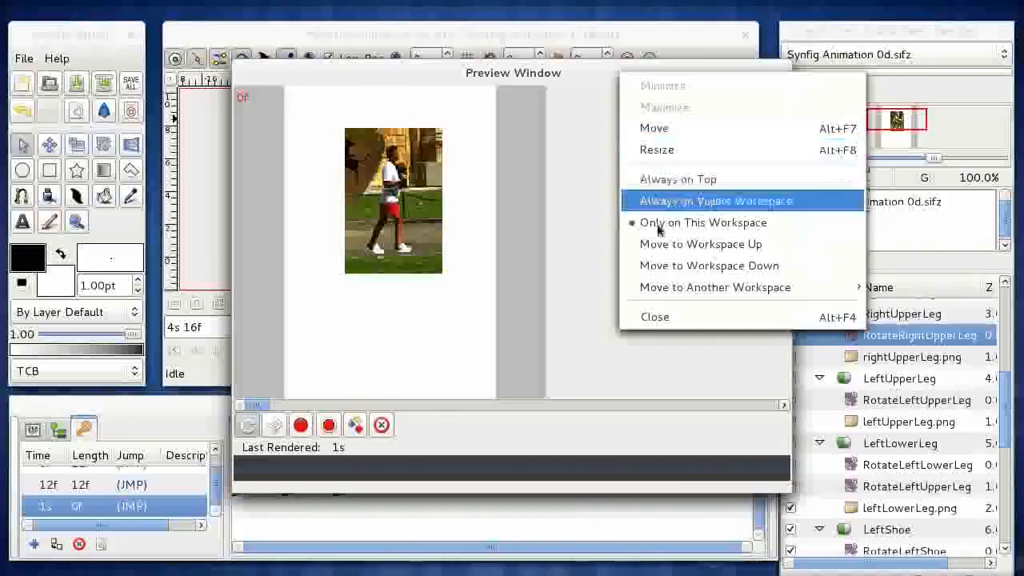
left_click(670, 317)
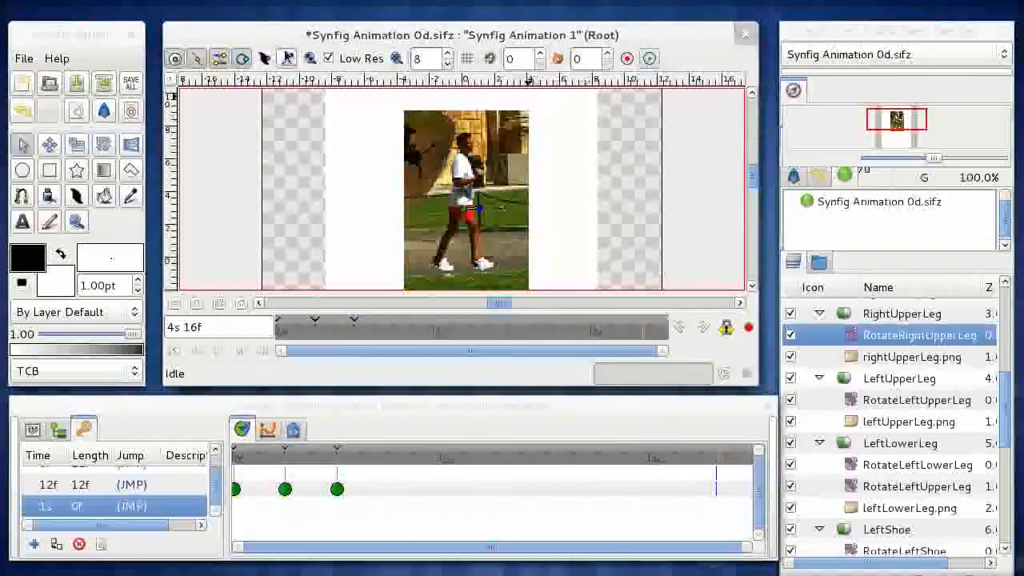
left_click(172, 79)
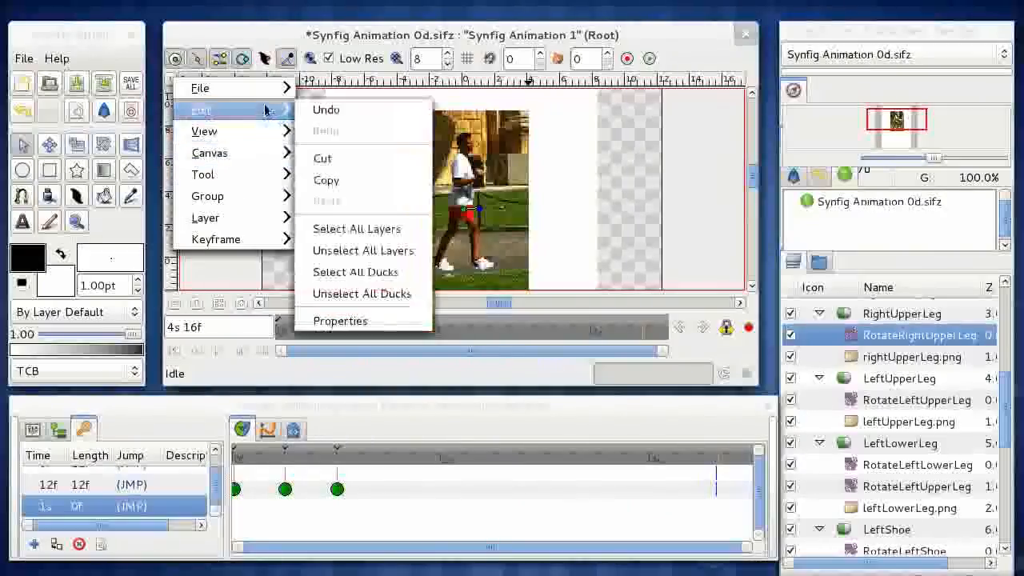
mouse_move(268, 95)
left_click(332, 321)
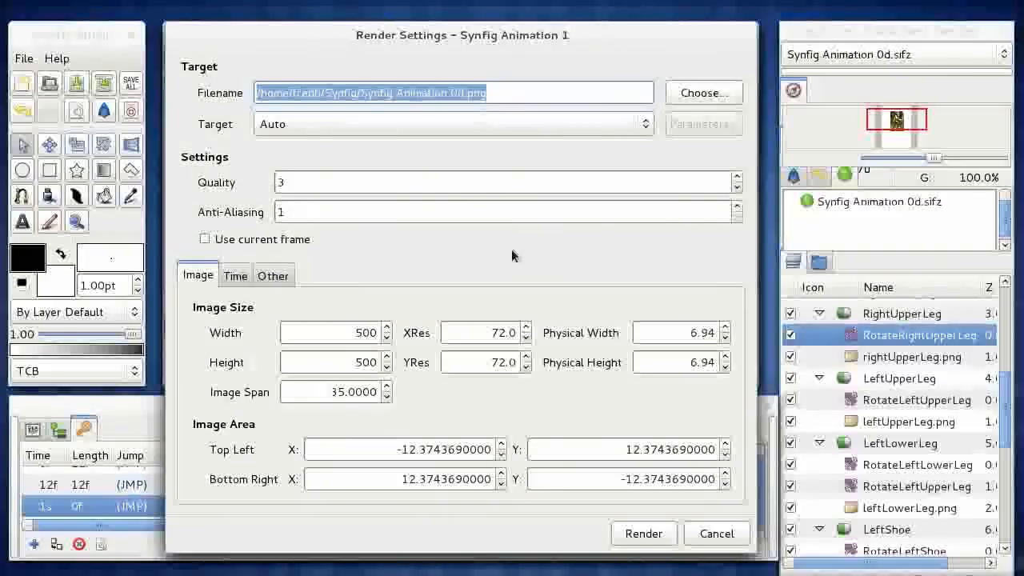
left_click(361, 93)
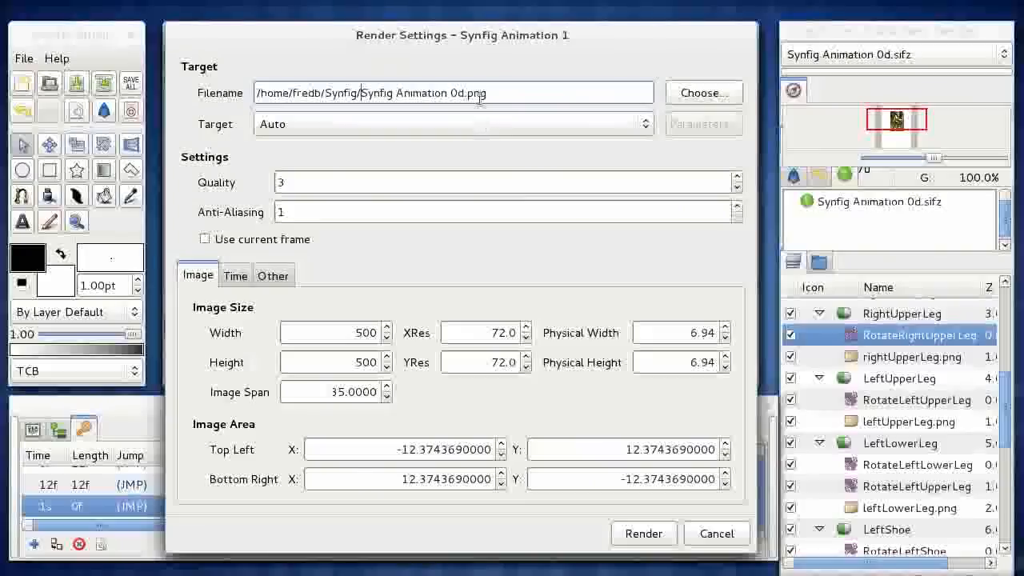
left_click(657, 538)
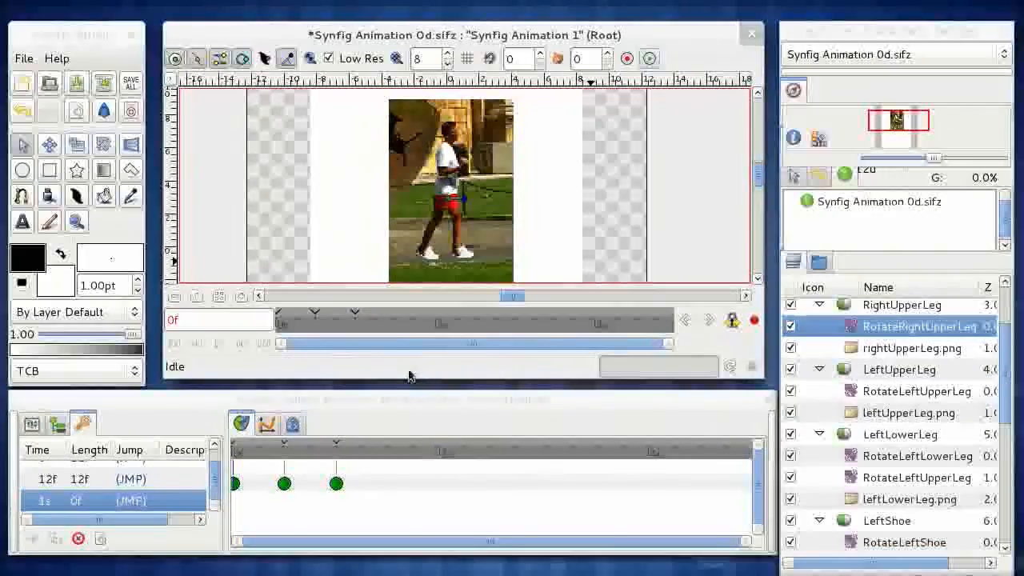
Switch to the file manager and look through the numbered PNG frames in the Synfig folder, starting from Synfig Animation 0d.0000.png
key("super")
left_click(368, 339)
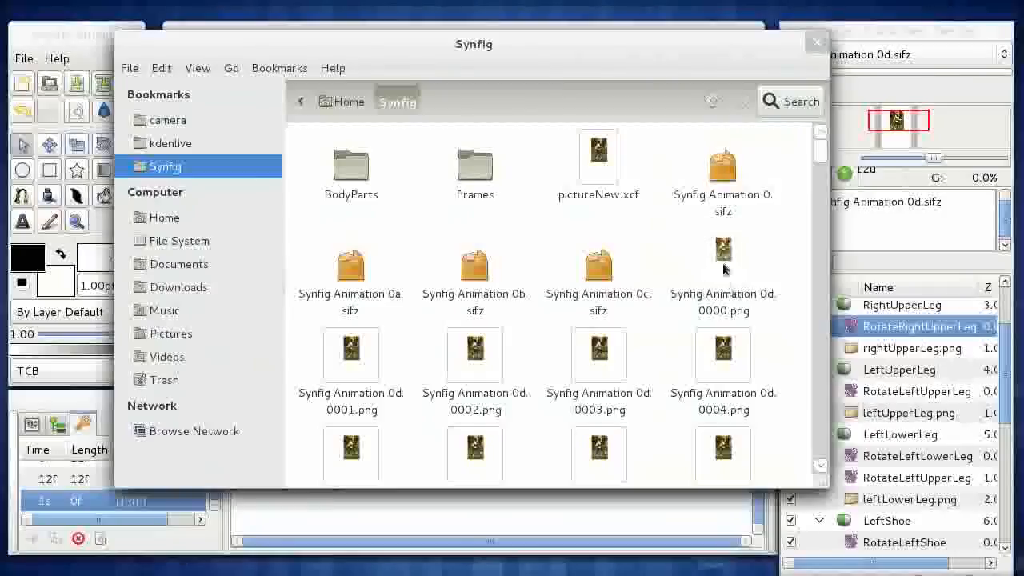
scroll(659, 389, "down", 1)
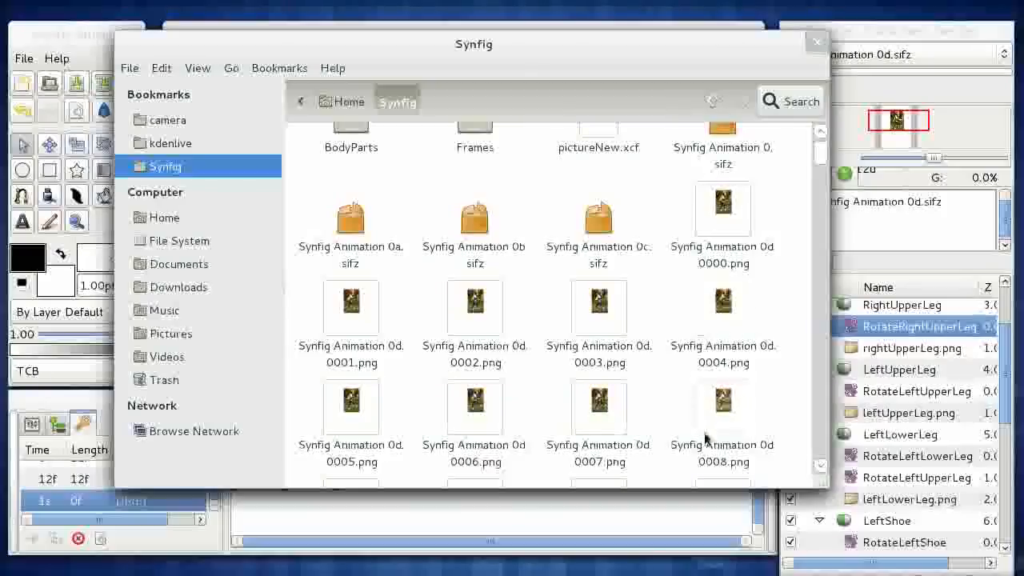
left_click(714, 257)
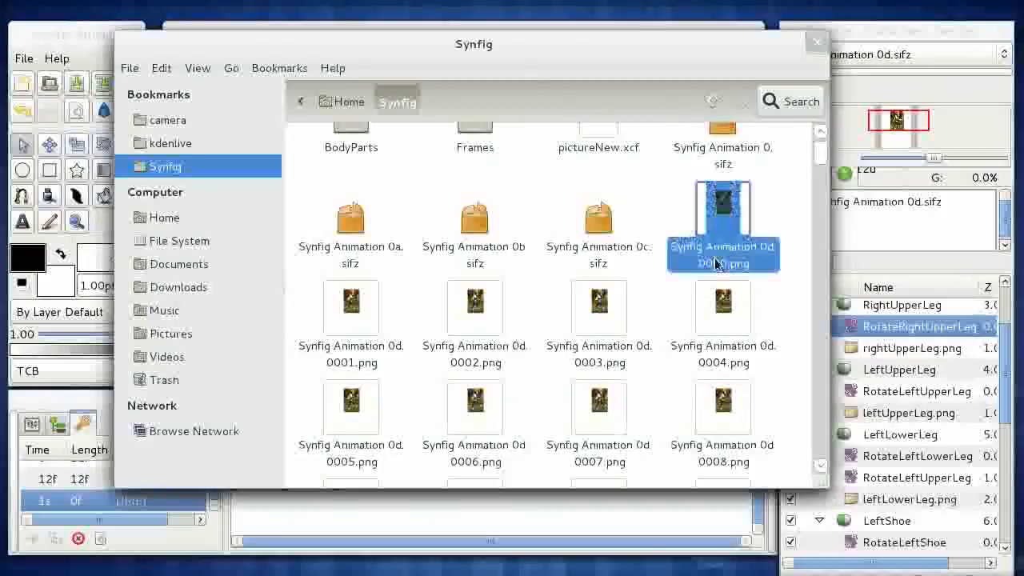
key("Right")
key("Right")
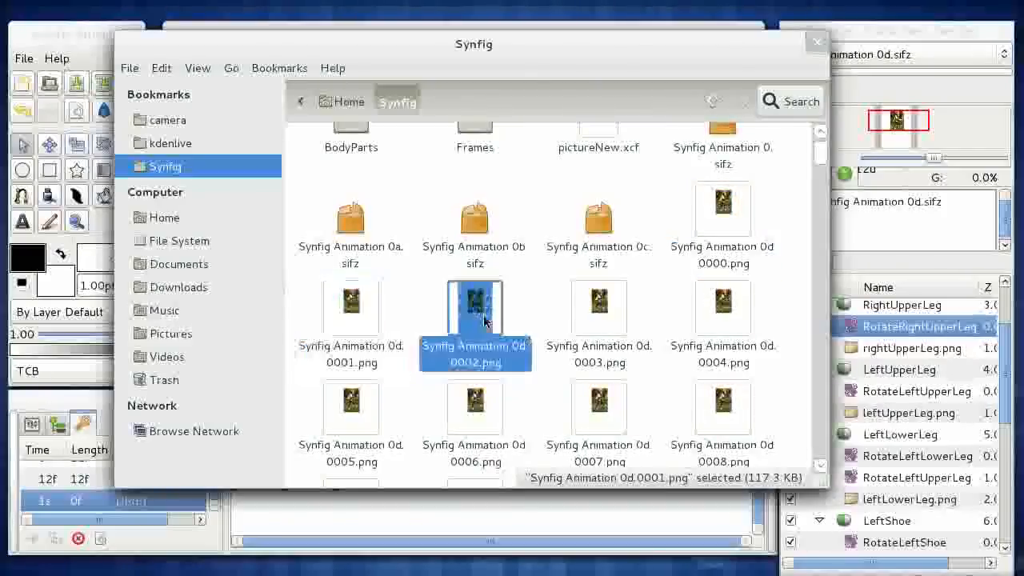
key("Right")
key("Right")
key("Right")
key("Right")
left_click_drag(821, 152, 820, 458)
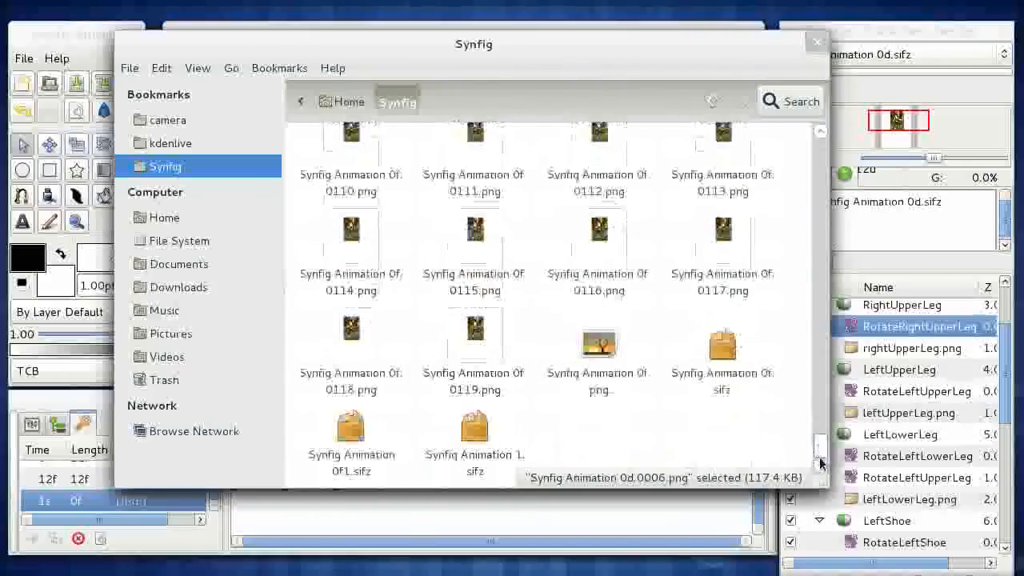
left_click(483, 354)
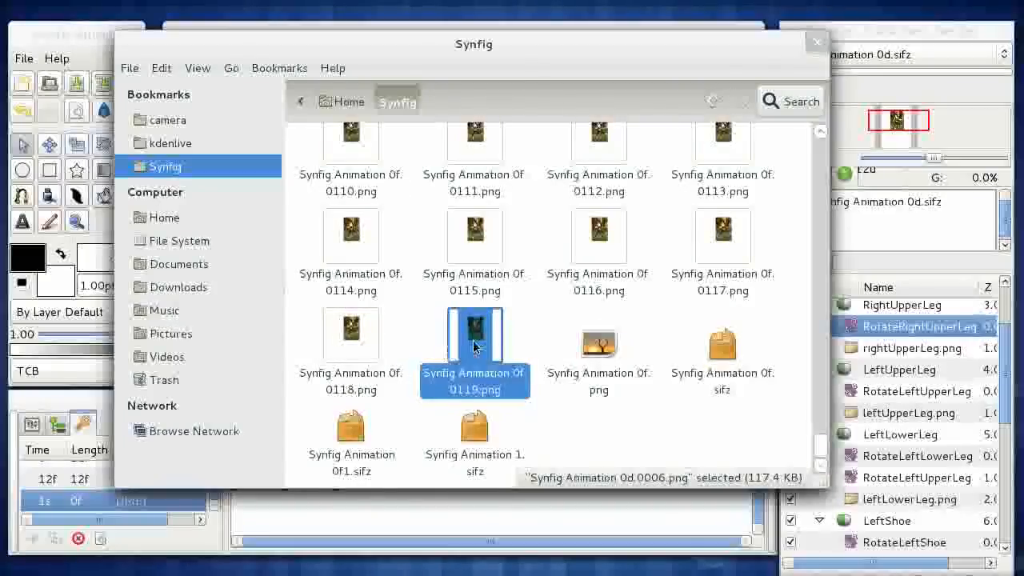
Switch to Kdenlive and import the rendered frames as an image sequence starting from Synfig Animation 0d.0000.png
key("super")
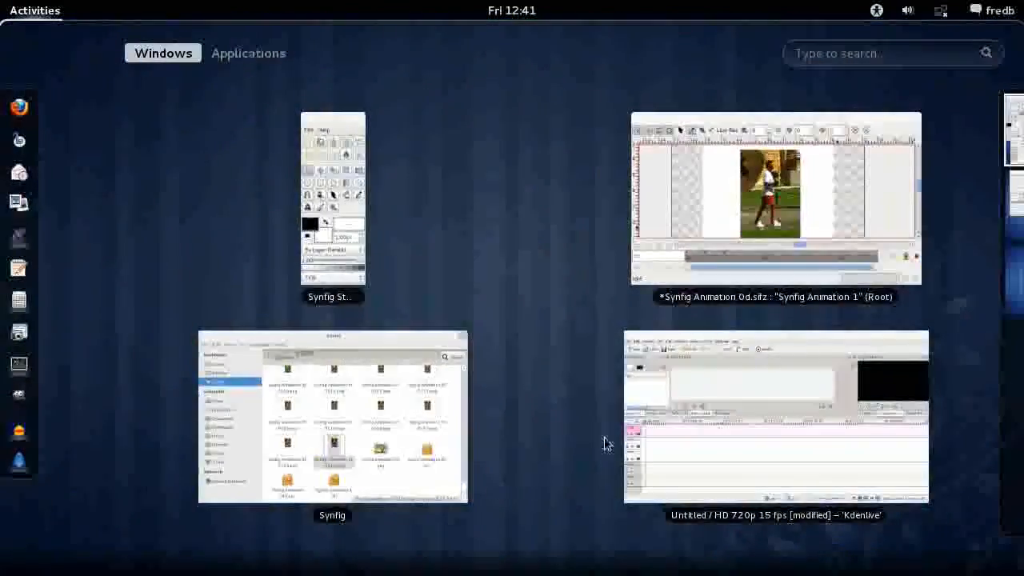
left_click(748, 342)
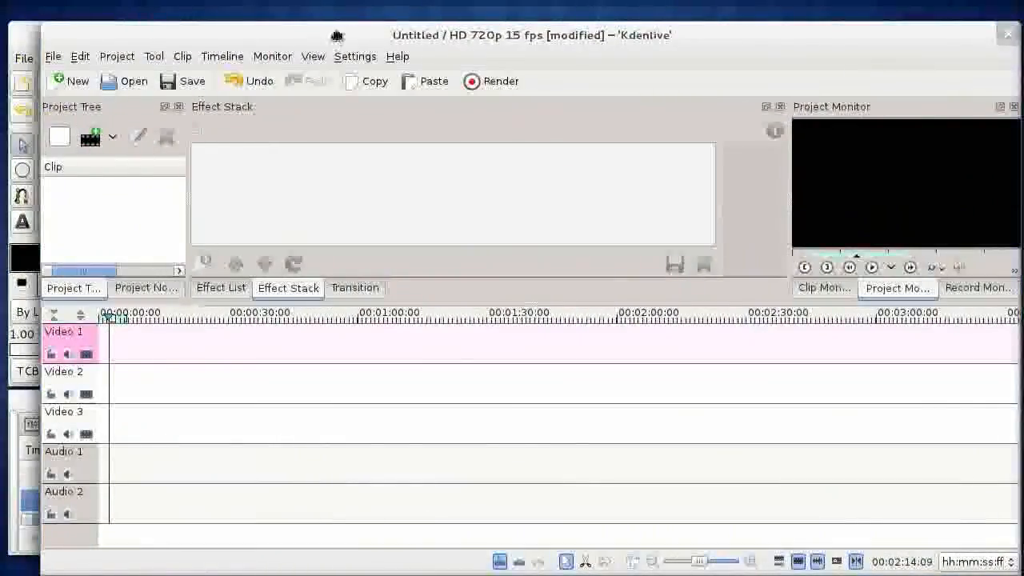
left_click(93, 137)
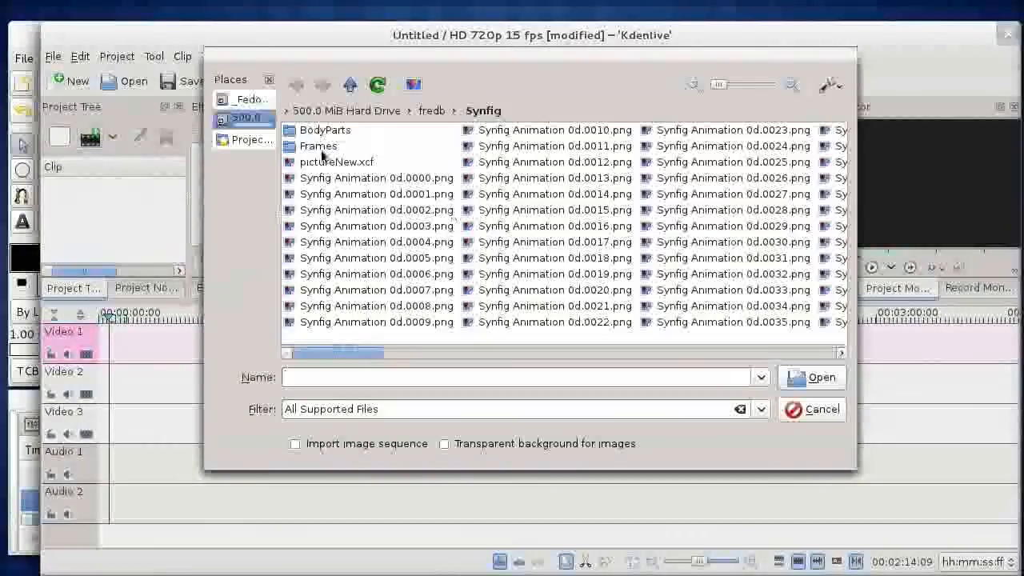
left_click(329, 181)
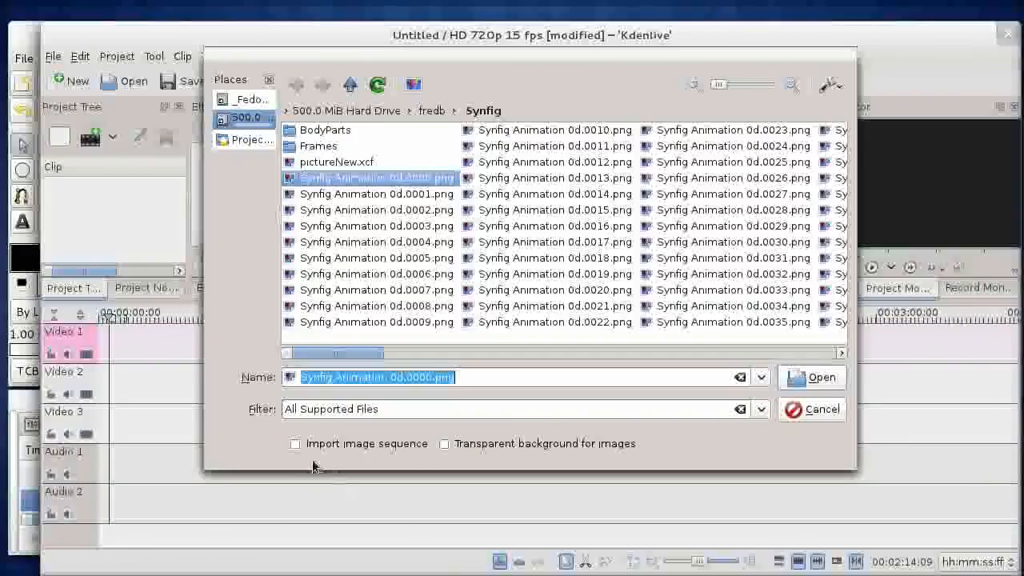
left_click(295, 445)
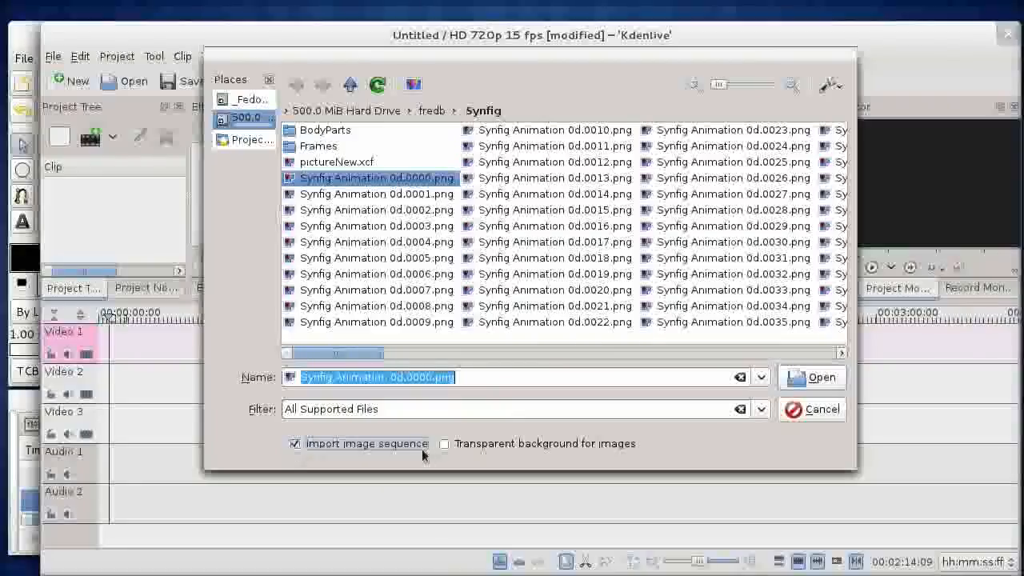
left_click(818, 382)
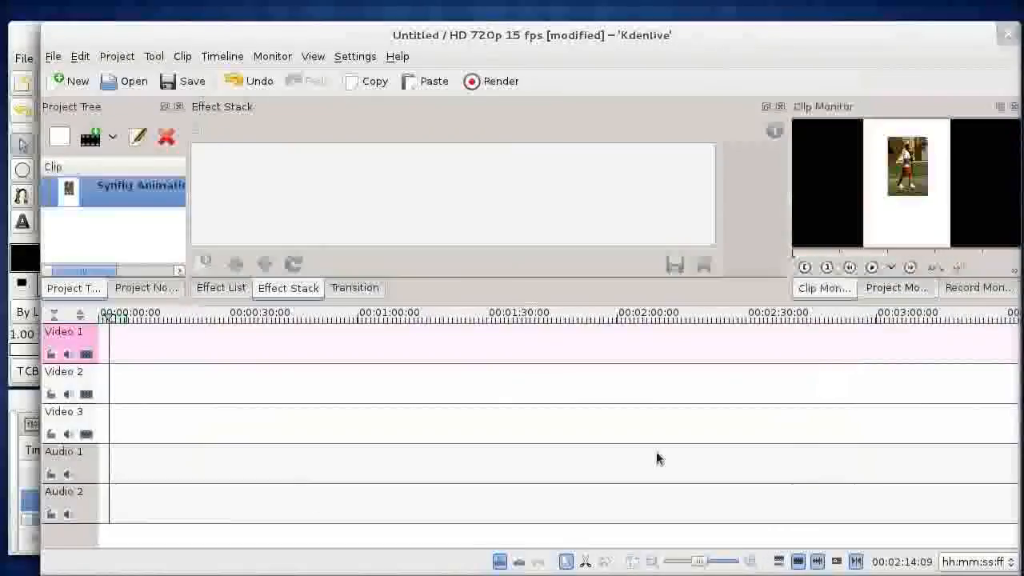
Place the imported sequence at the start of the Video 1 track and play it in the project monitor
left_click_drag(96, 189, 116, 339)
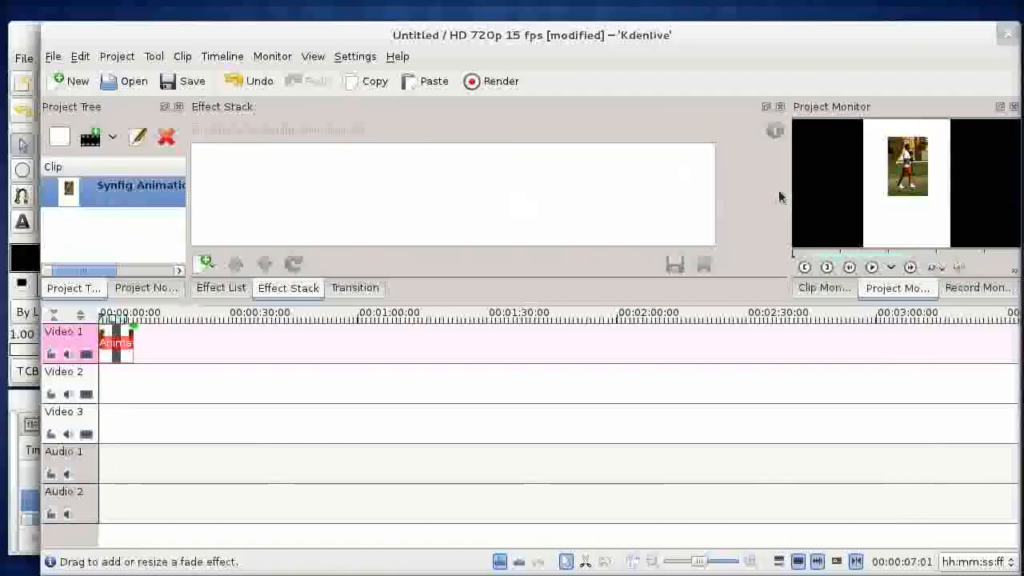
left_click(874, 267)
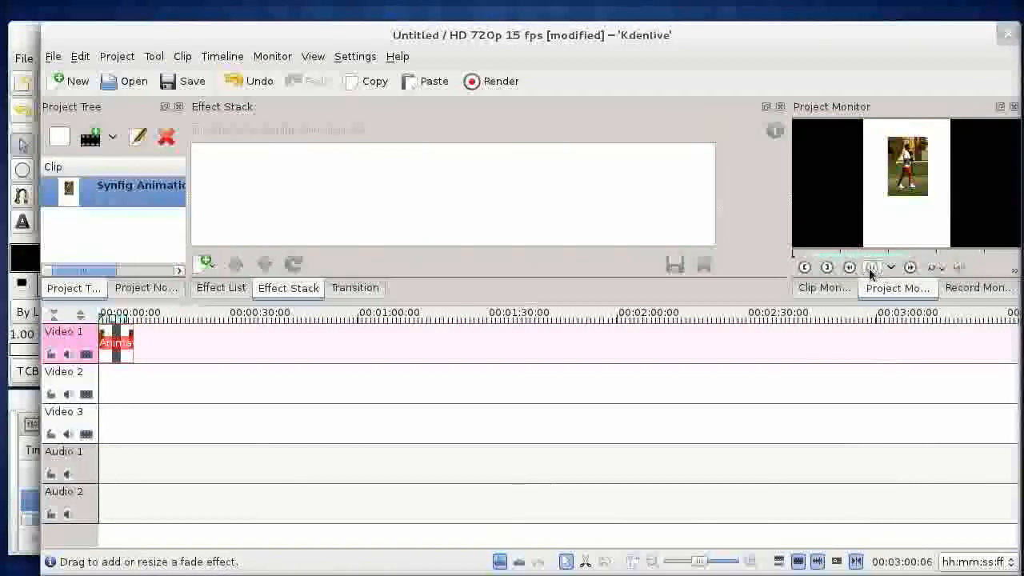